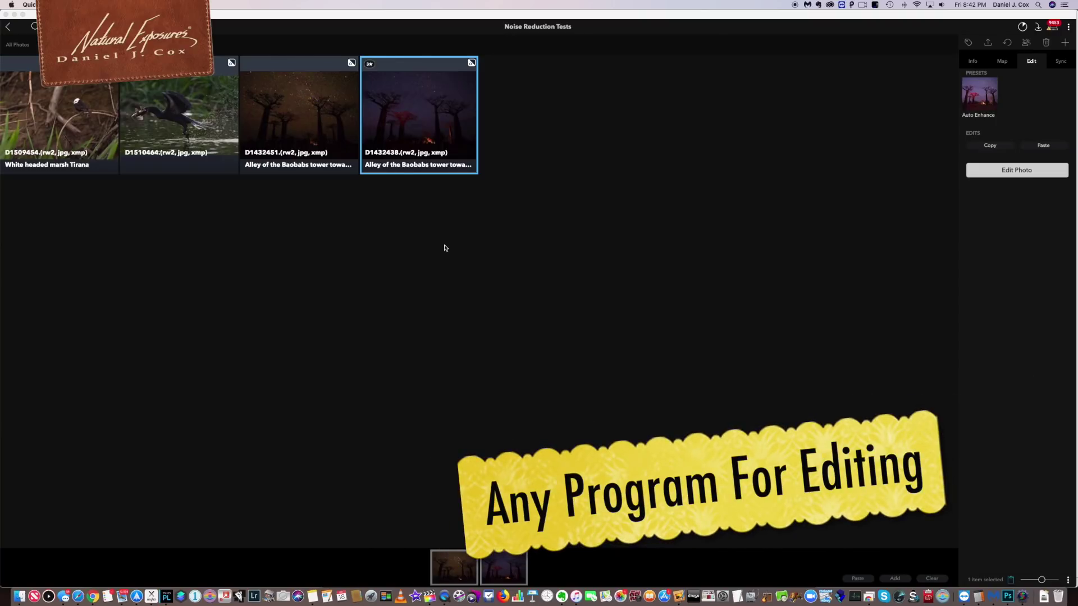
Step: Select the baobab photo D1432438 and open it in DxOPhotoLab2 for external editing
{"action": "left_click", "coordinate": [406, 104]}
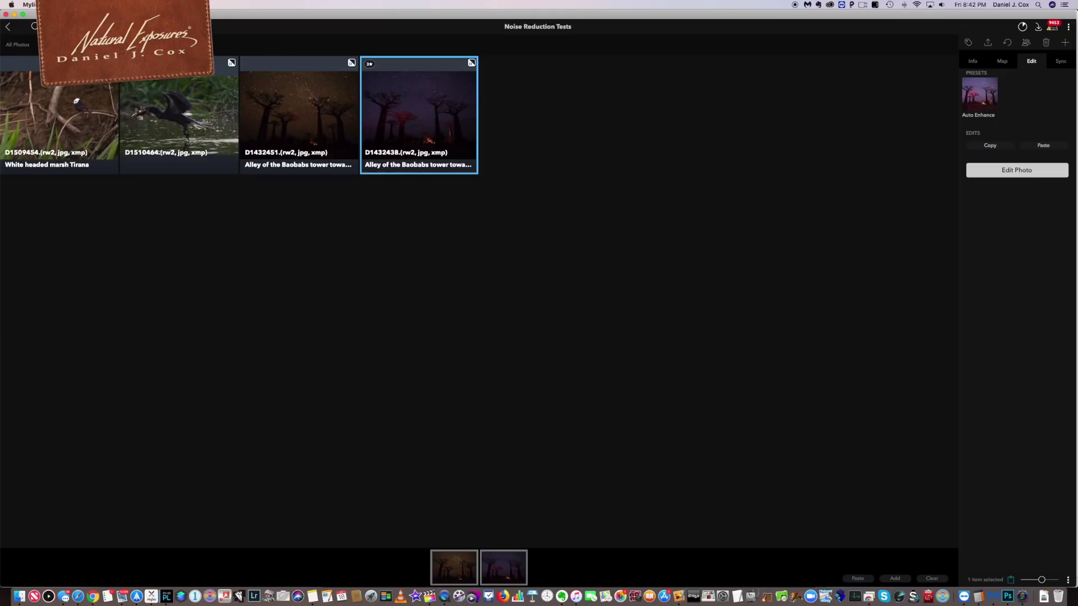
{"action": "right_click", "coordinate": [111, 85]}
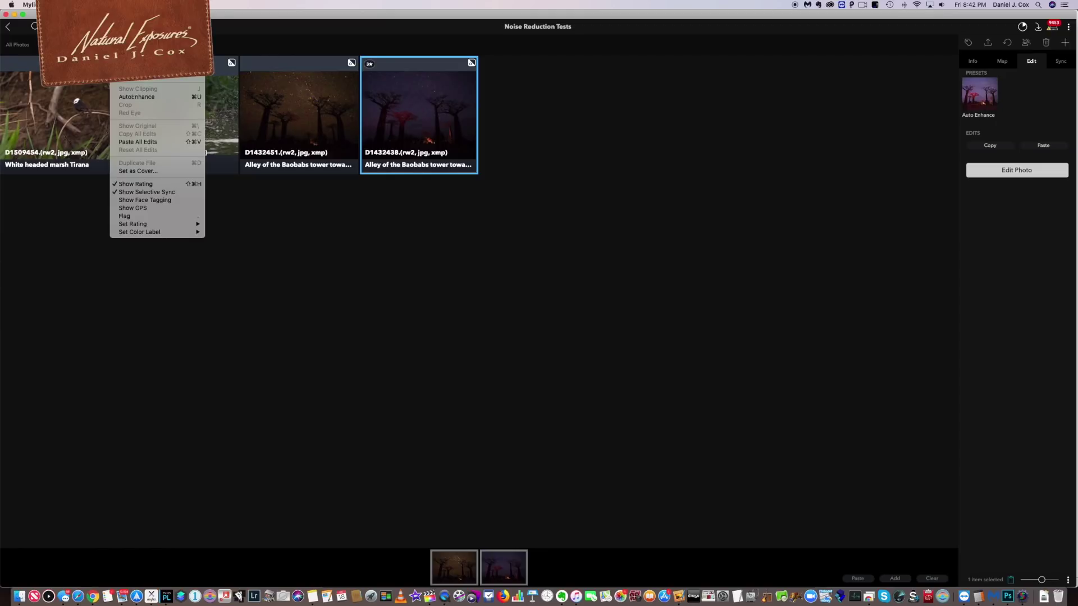
{"action": "mouse_move", "coordinate": [157, 39]}
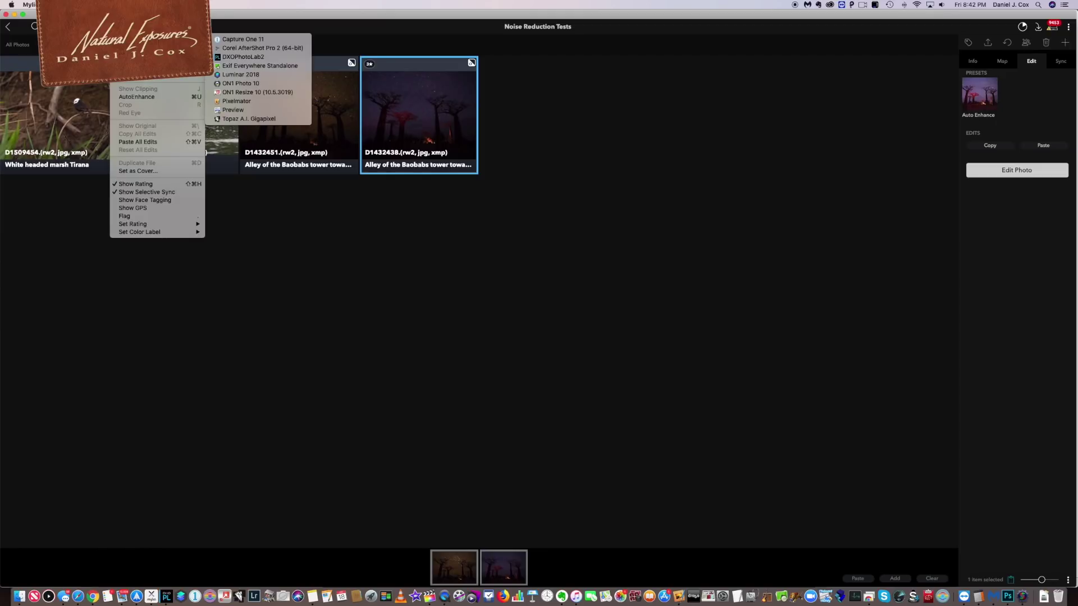
{"action": "left_click", "coordinate": [242, 58]}
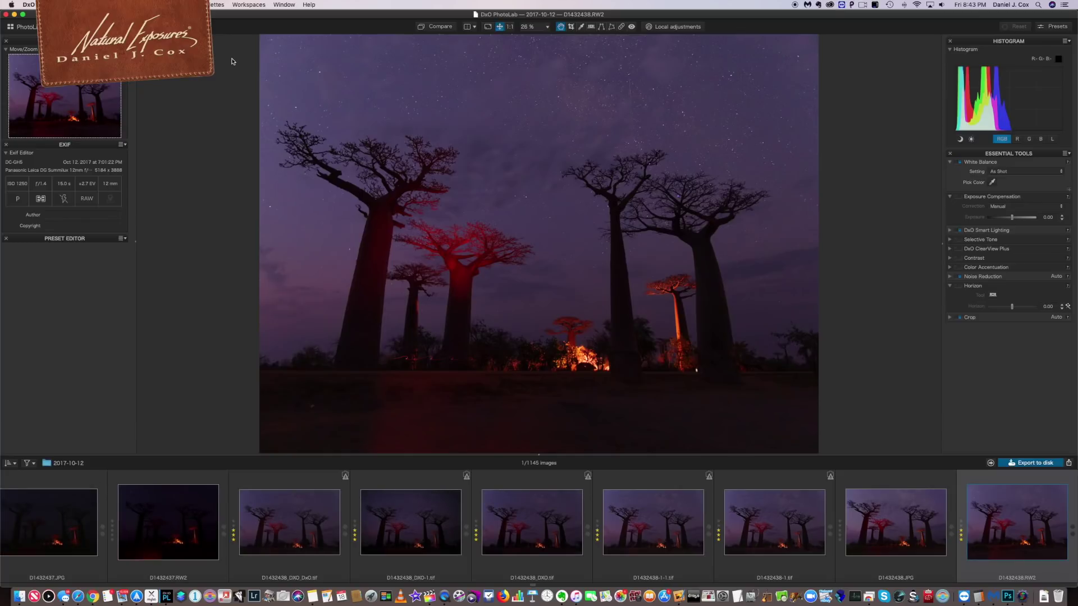
Step: Examine the installed DxO Optics Modules, expanding the lens lists for the Panasonic Lumix G-80, GH-3 and GM-1
{"action": "left_click", "coordinate": [180, 5]}
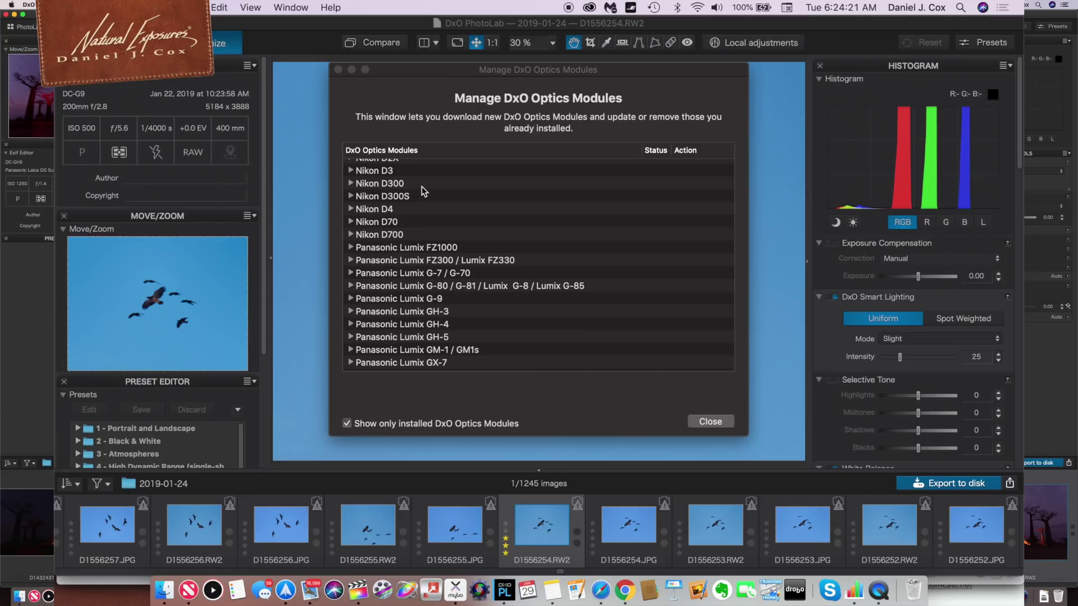
{"action": "scroll", "coordinate": [423, 187], "scroll_direction": "down", "scroll_amount": 10}
{"action": "scroll", "coordinate": [422, 187], "scroll_direction": "up", "scroll_amount": 5}
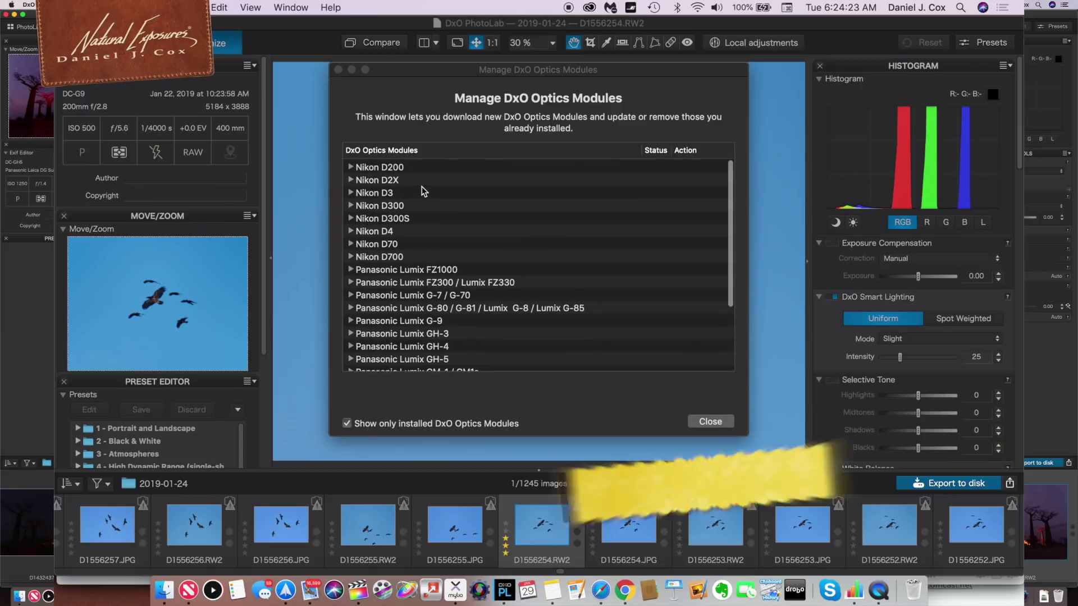
{"action": "left_click", "coordinate": [351, 241]}
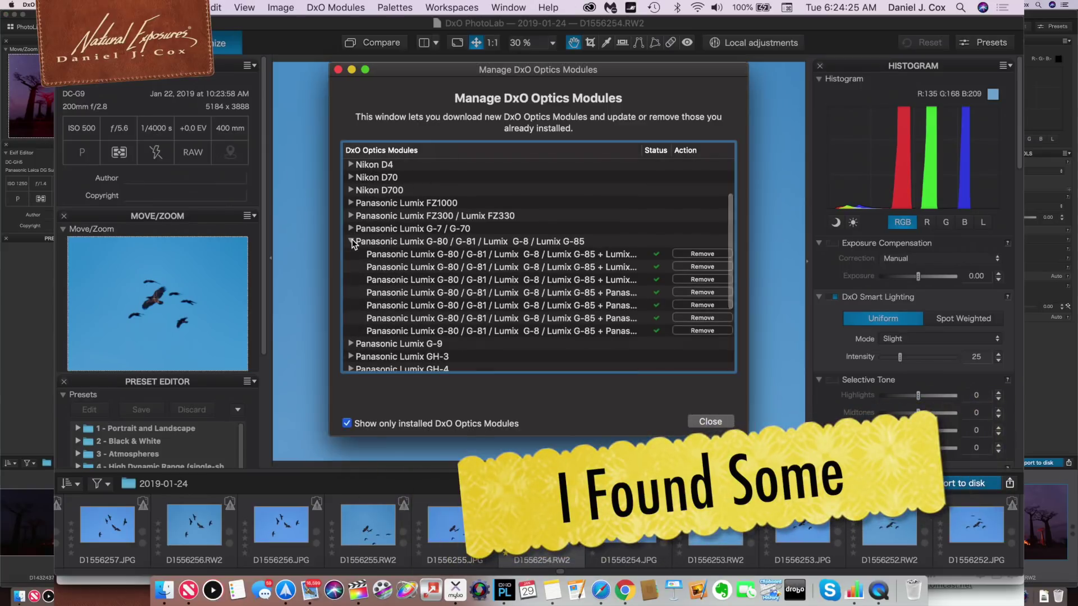
{"action": "scroll", "coordinate": [406, 252], "scroll_direction": "down", "scroll_amount": 5}
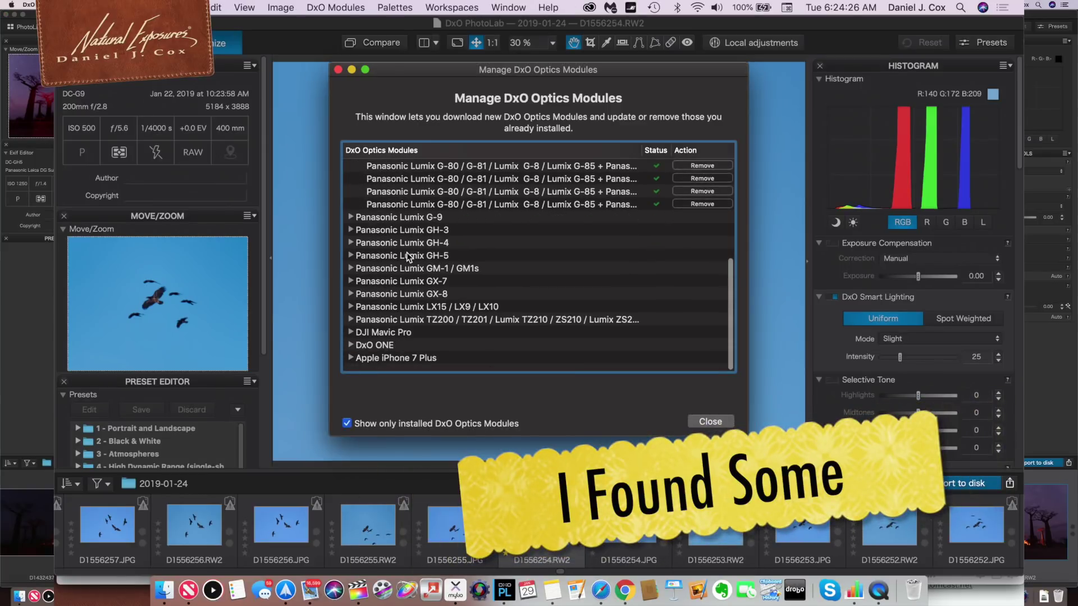
{"action": "left_click", "coordinate": [350, 238]}
{"action": "scroll", "coordinate": [351, 253], "scroll_direction": "down", "scroll_amount": 2}
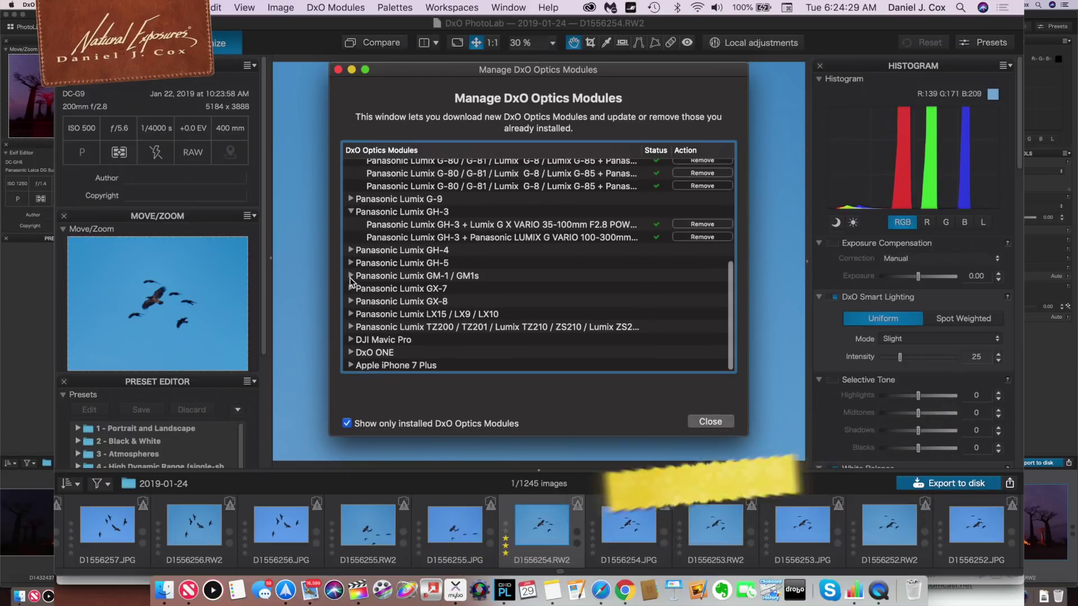
{"action": "left_click", "coordinate": [350, 277]}
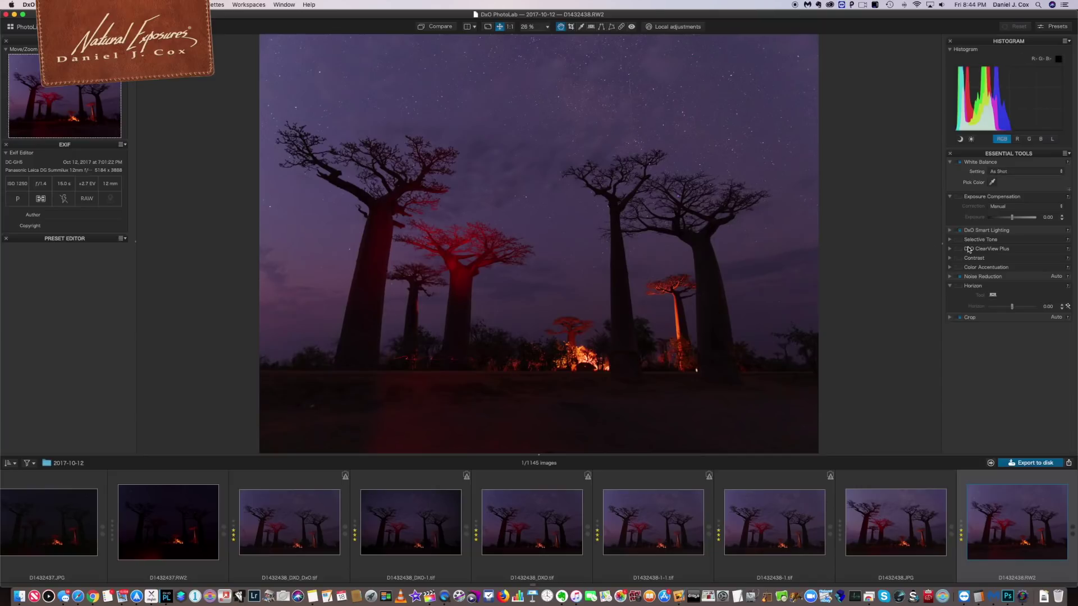
Step: Expand the Noise Reduction settings and centre its magnifier on the right-hand branches of the leftmost large baobab
{"action": "left_click", "coordinate": [950, 277]}
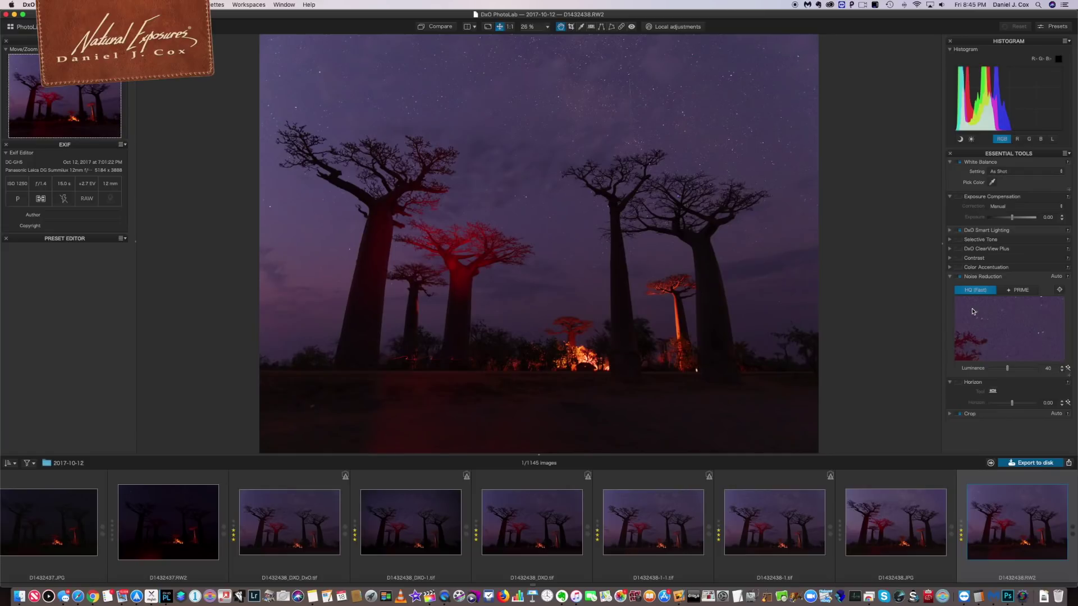
{"action": "left_click", "coordinate": [1059, 290]}
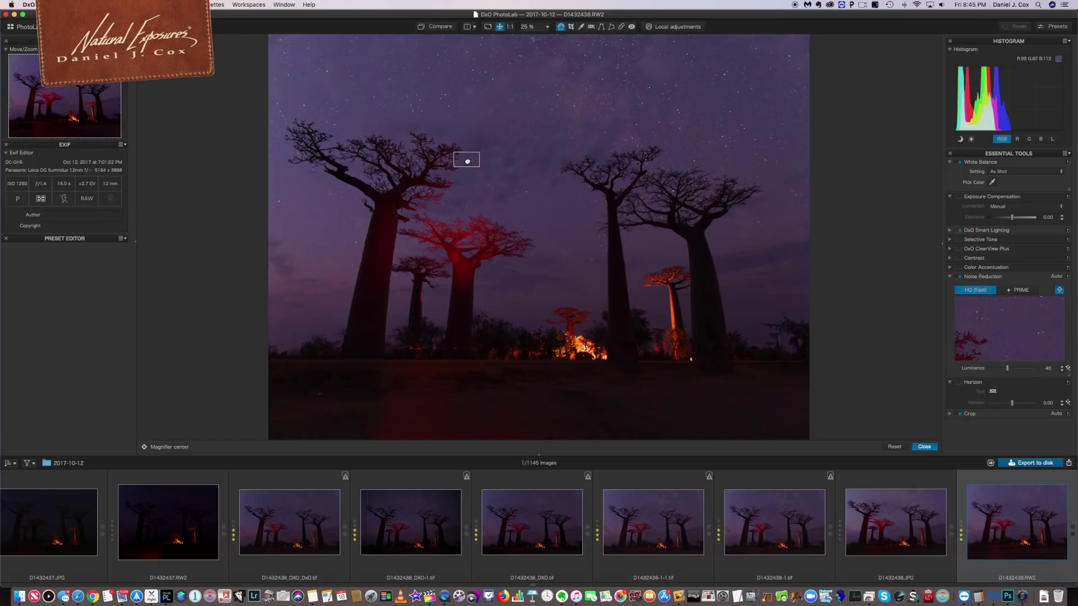
{"action": "left_click", "coordinate": [458, 149]}
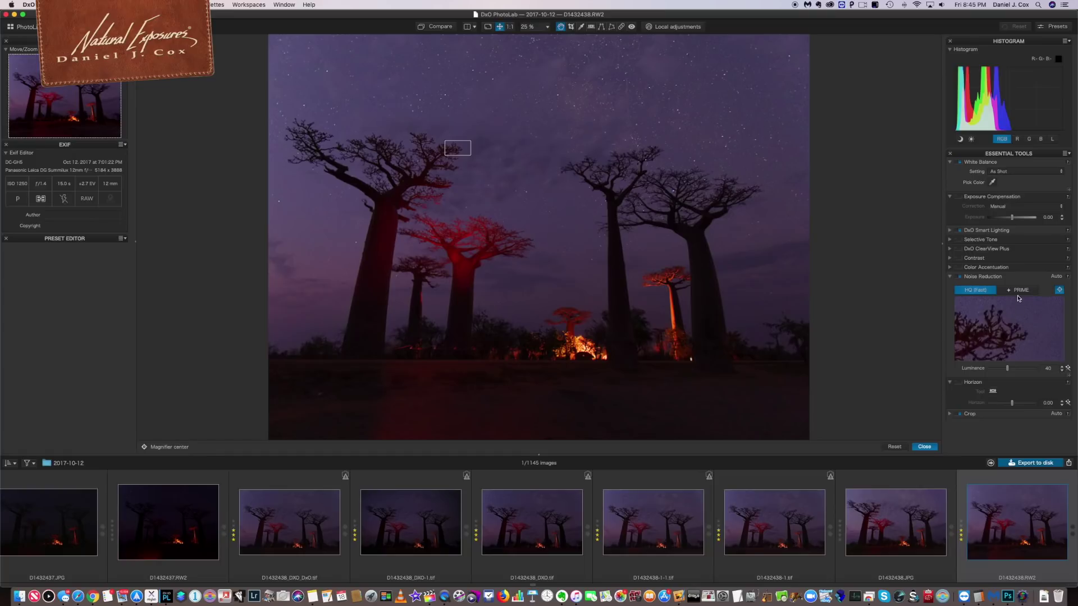
Step: Switch noise reduction to PRIME and preview it on the crowns of the two large baobabs on the right
{"action": "left_click", "coordinate": [1017, 291]}
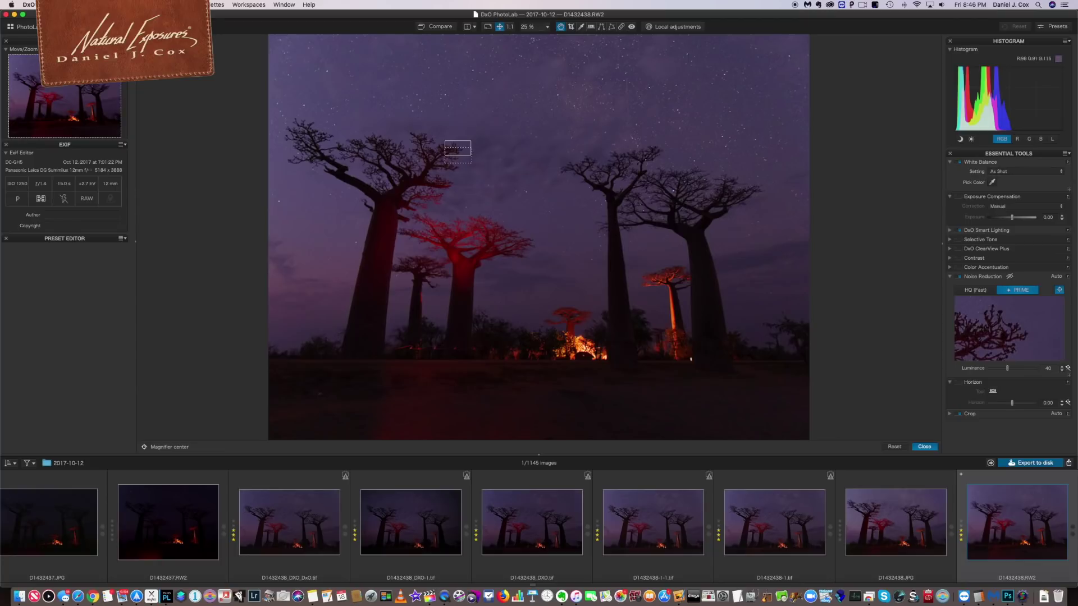
{"action": "left_click_drag", "start_coordinate": [459, 152], "coordinate": [650, 151]}
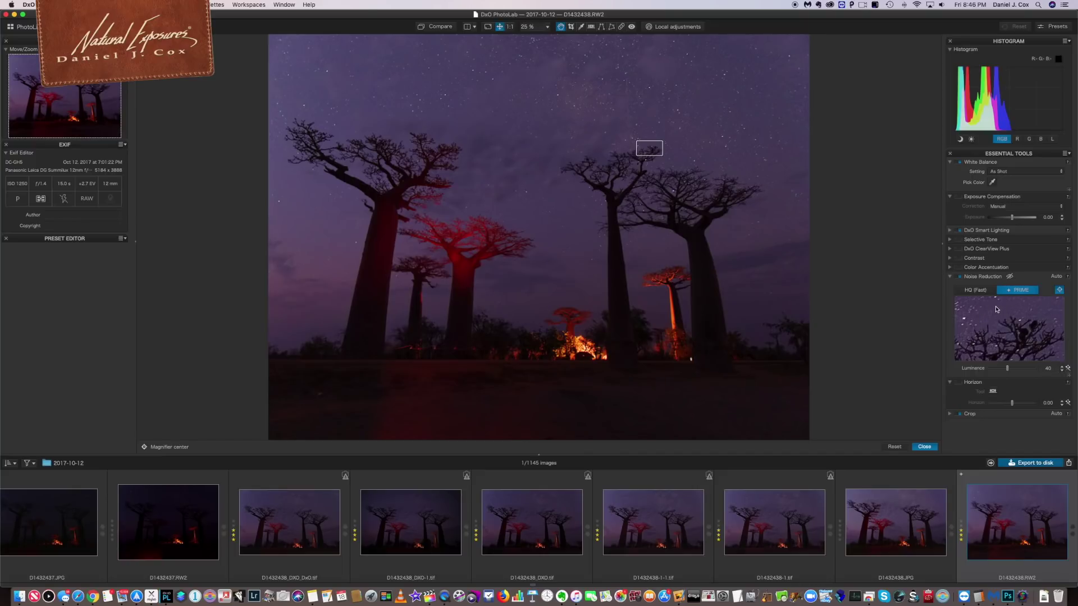
{"action": "left_click", "coordinate": [698, 172]}
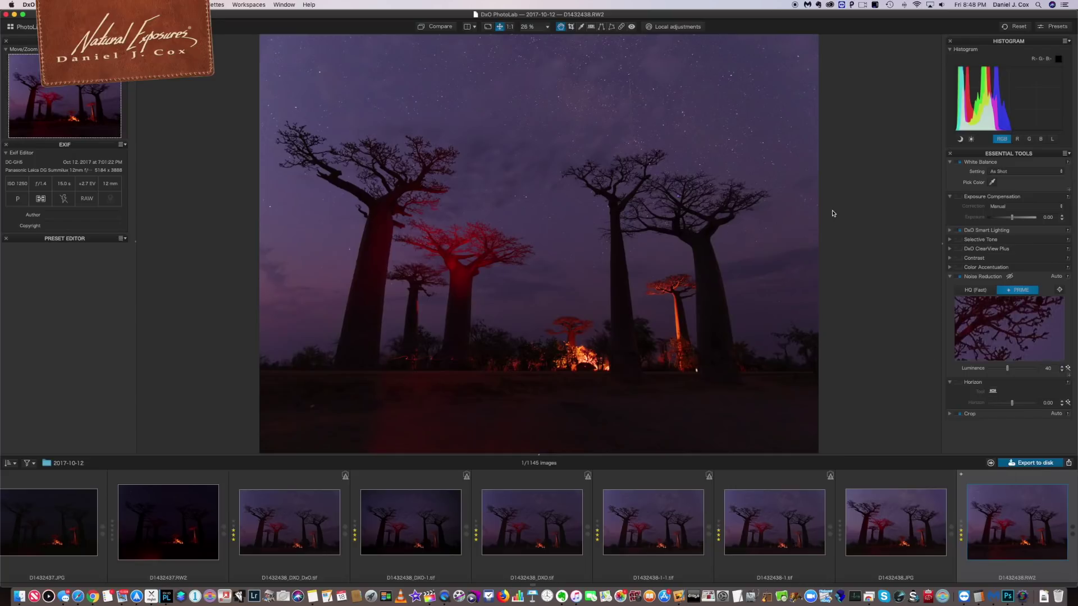
Step: Reposition the magnifier on the centre-right baobab's left branch, apply HQ (Fast) noise reduction with Luminance 39, and close the magnifier
{"action": "left_click", "coordinate": [1059, 289]}
{"action": "left_click", "coordinate": [689, 168]}
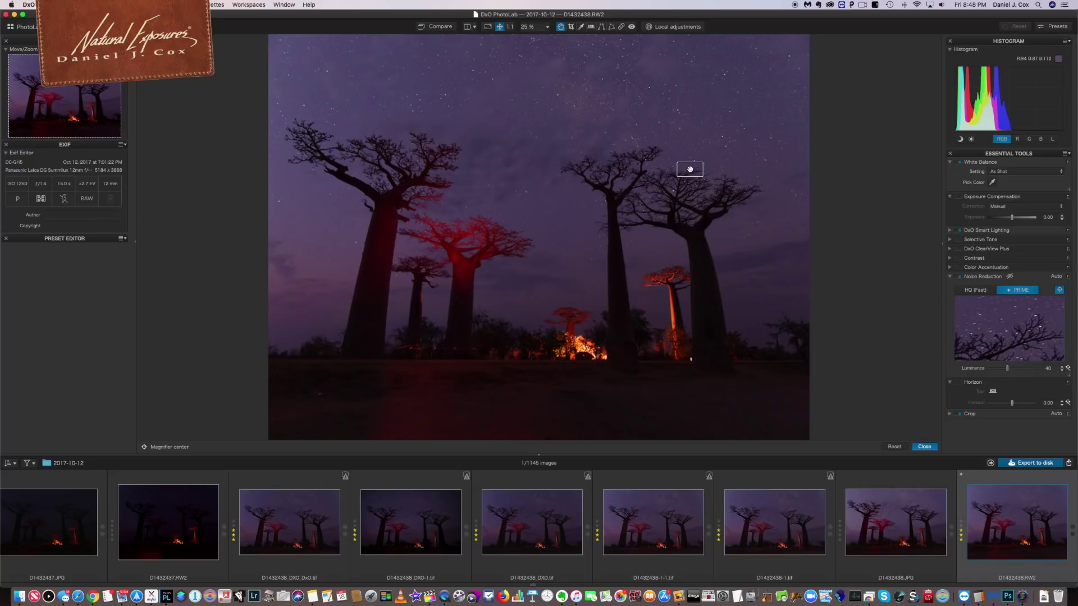
{"action": "left_click", "coordinate": [586, 186]}
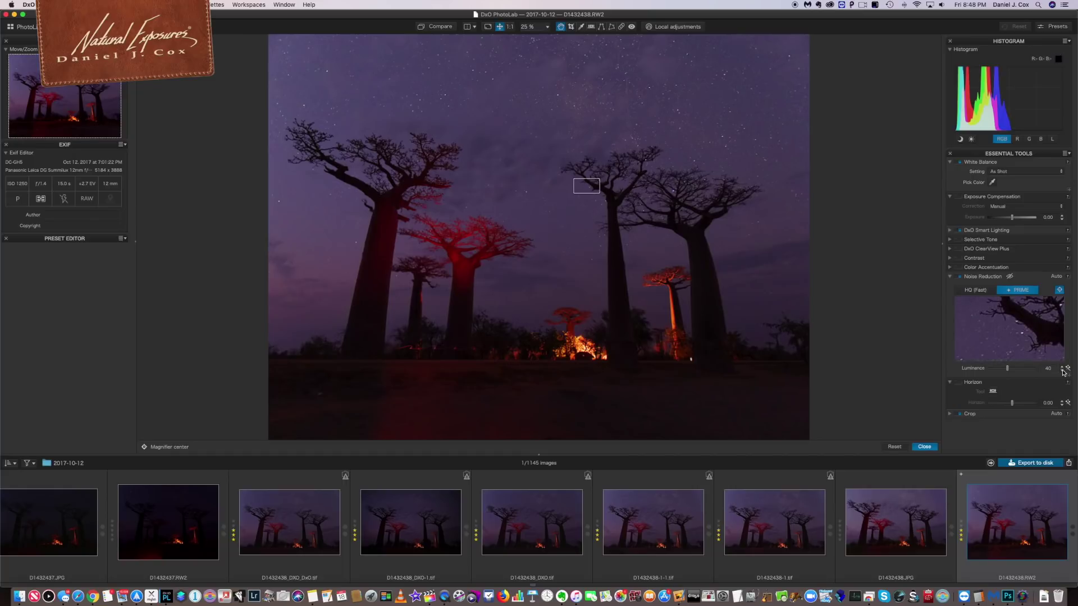
{"action": "left_click", "coordinate": [1062, 371]}
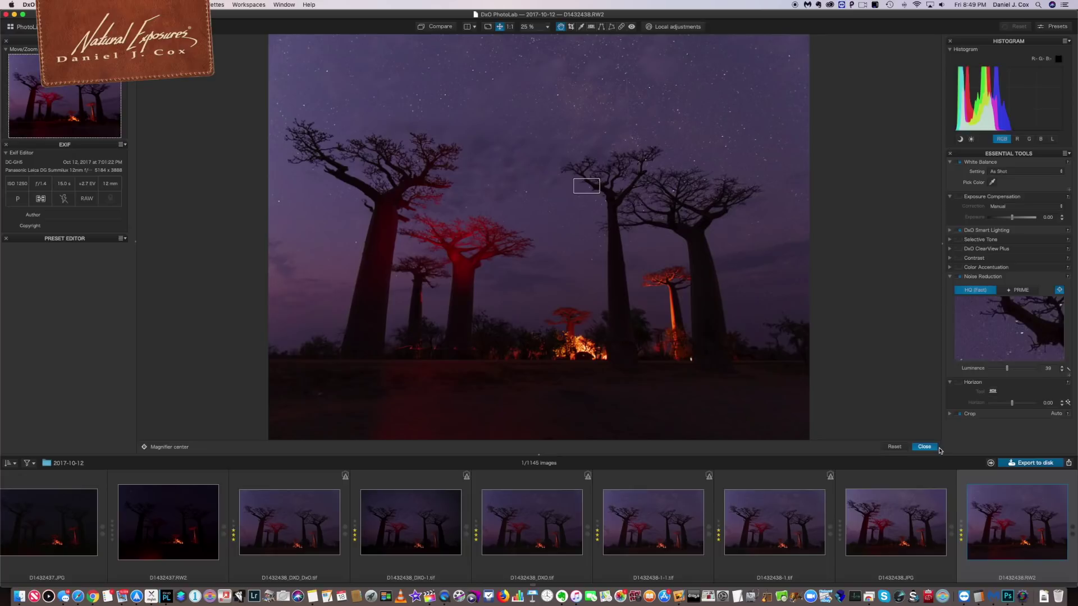
{"action": "left_click", "coordinate": [925, 447]}
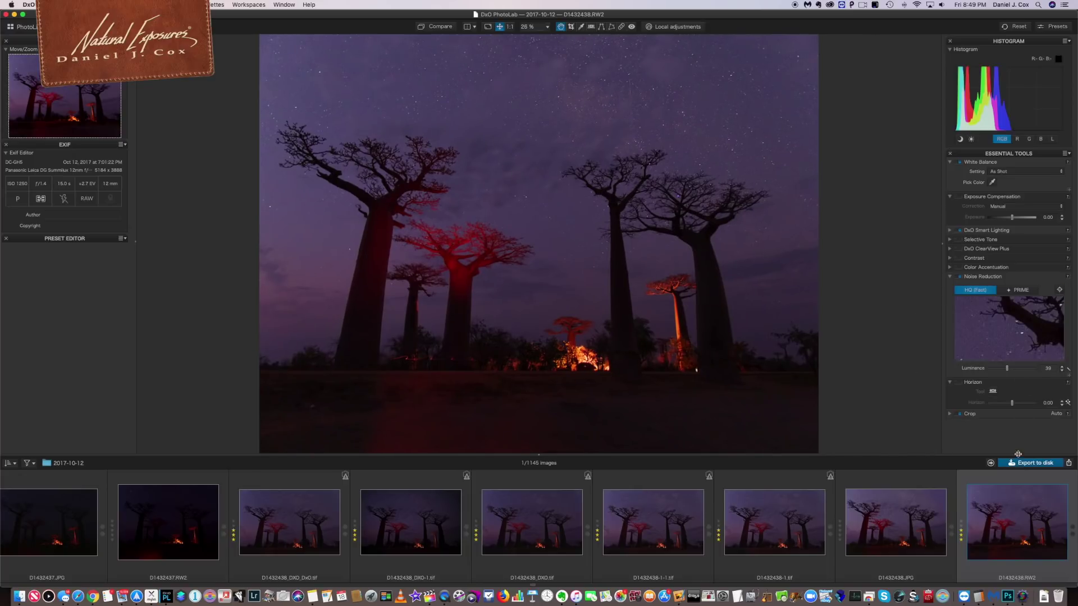
Step: Open the disk export options and select the Stock Photo 5100pp output preset
{"action": "left_click", "coordinate": [1020, 465]}
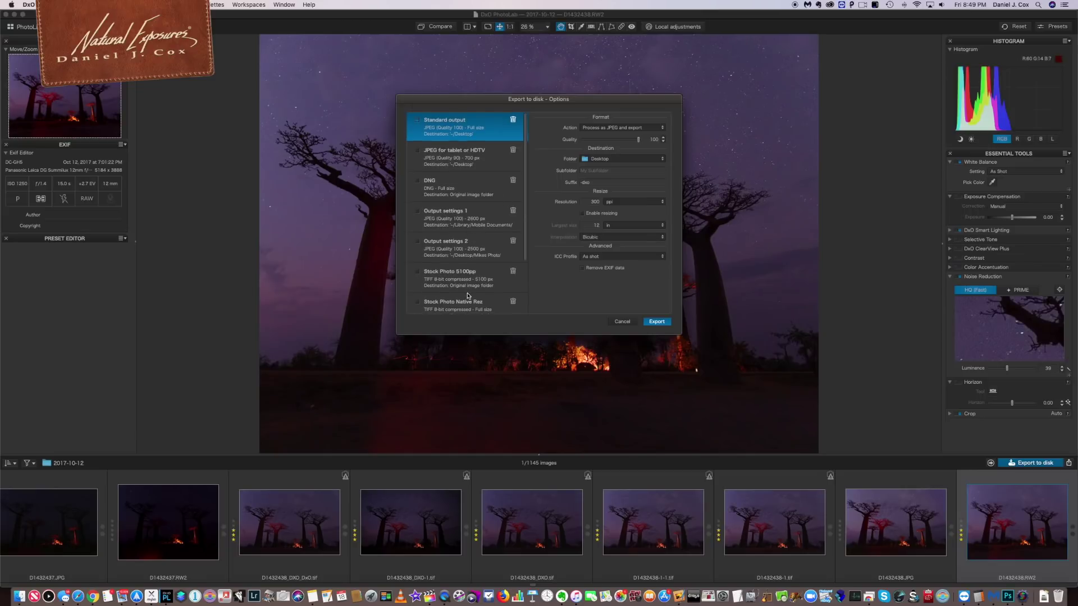
{"action": "scroll", "coordinate": [467, 296], "scroll_direction": "down", "scroll_amount": 3}
{"action": "scroll", "coordinate": [468, 296], "scroll_direction": "up", "scroll_amount": 2}
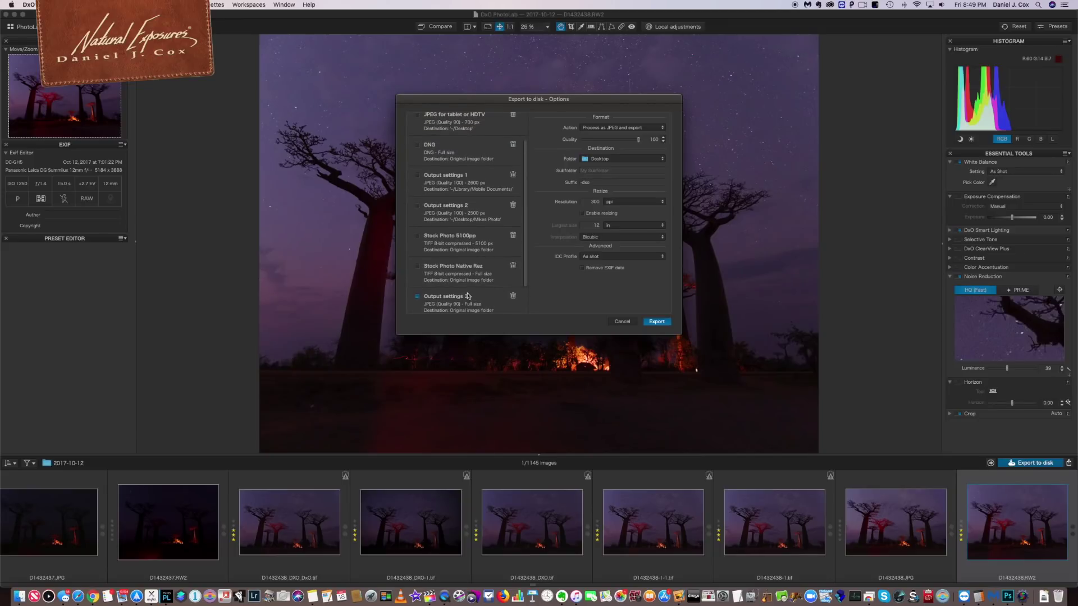
{"action": "scroll", "coordinate": [468, 296], "scroll_direction": "down", "scroll_amount": 2}
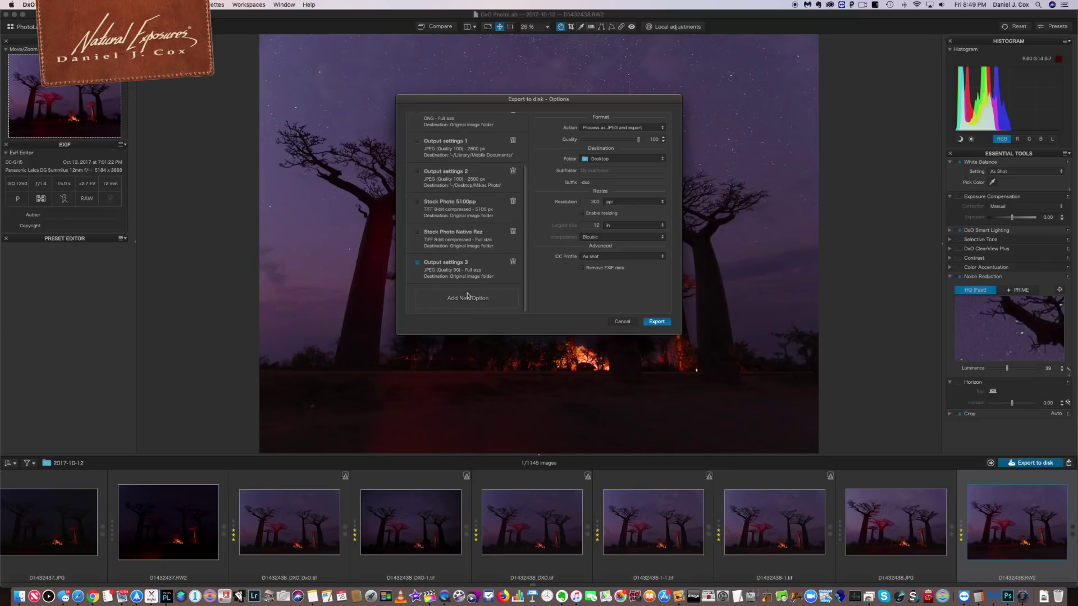
{"action": "scroll", "coordinate": [474, 253], "scroll_direction": "up", "scroll_amount": 3}
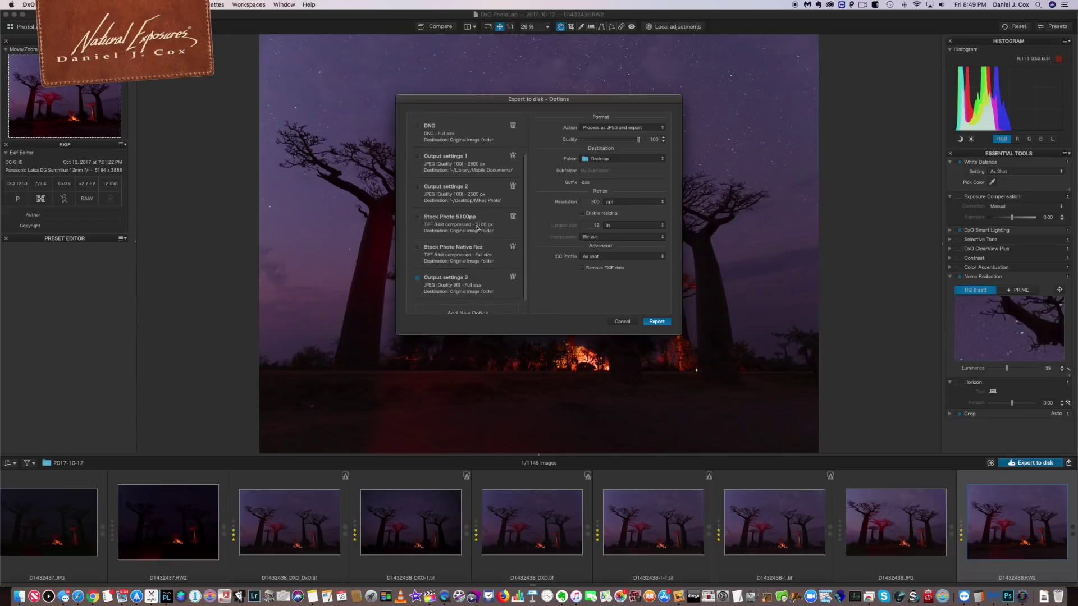
{"action": "scroll", "coordinate": [476, 228], "scroll_direction": "down", "scroll_amount": 1}
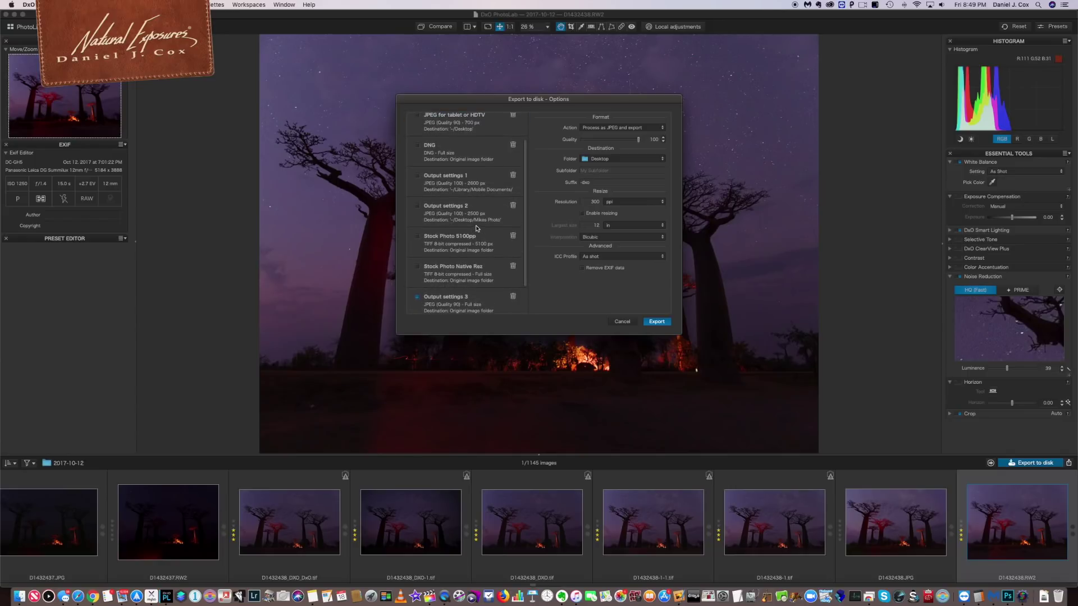
{"action": "left_click", "coordinate": [464, 250]}
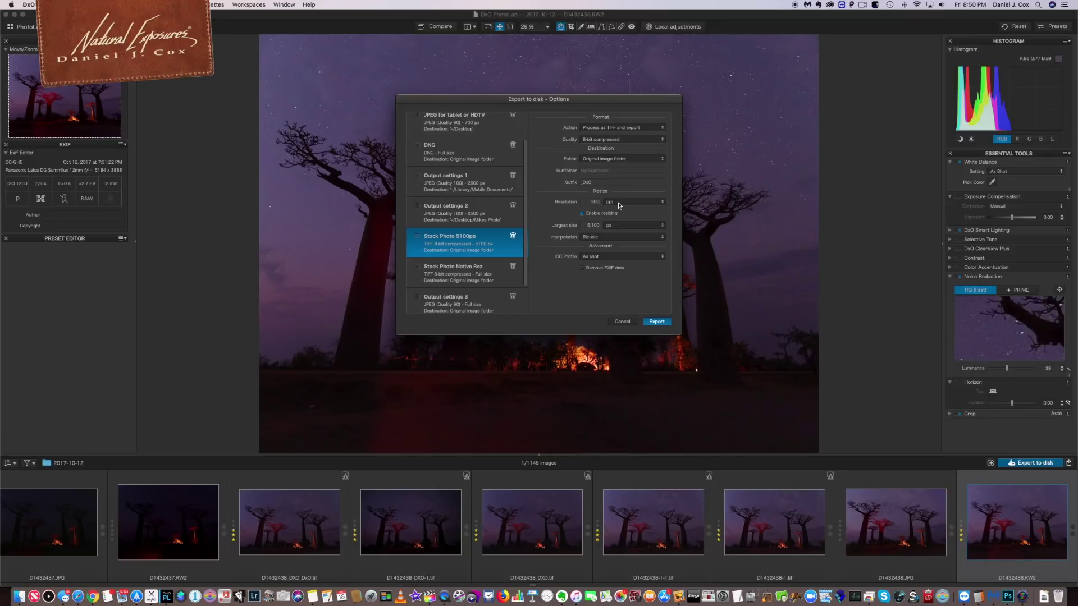
Step: Turn off resizing and export the photo as an 8-bit compressed TIFF, using unique names instead of overwriting the existing file
{"action": "left_click", "coordinate": [582, 213]}
{"action": "left_click", "coordinate": [646, 324]}
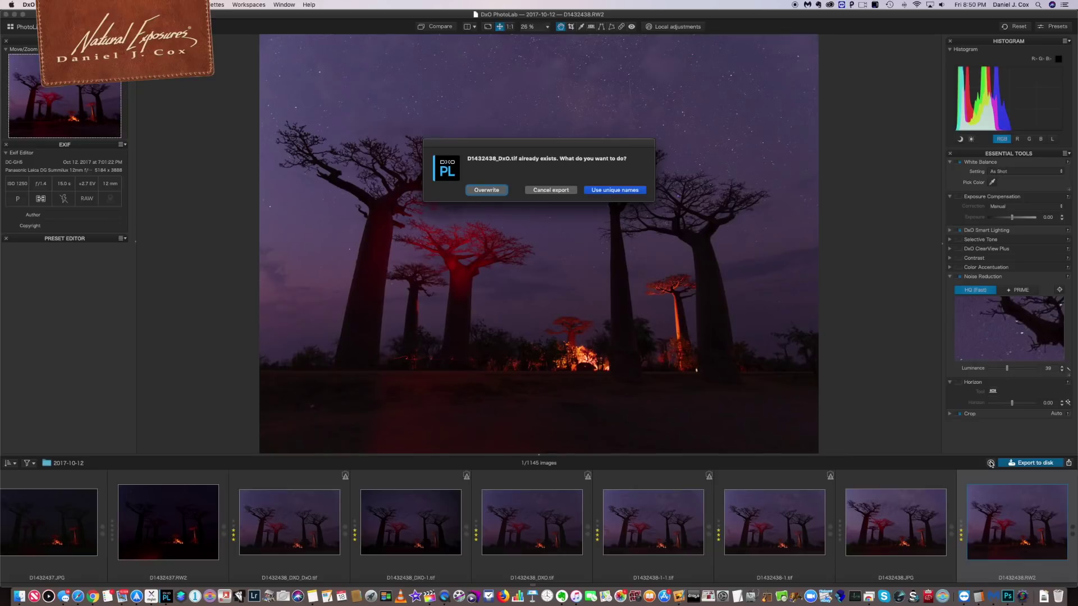
{"action": "left_click", "coordinate": [605, 190]}
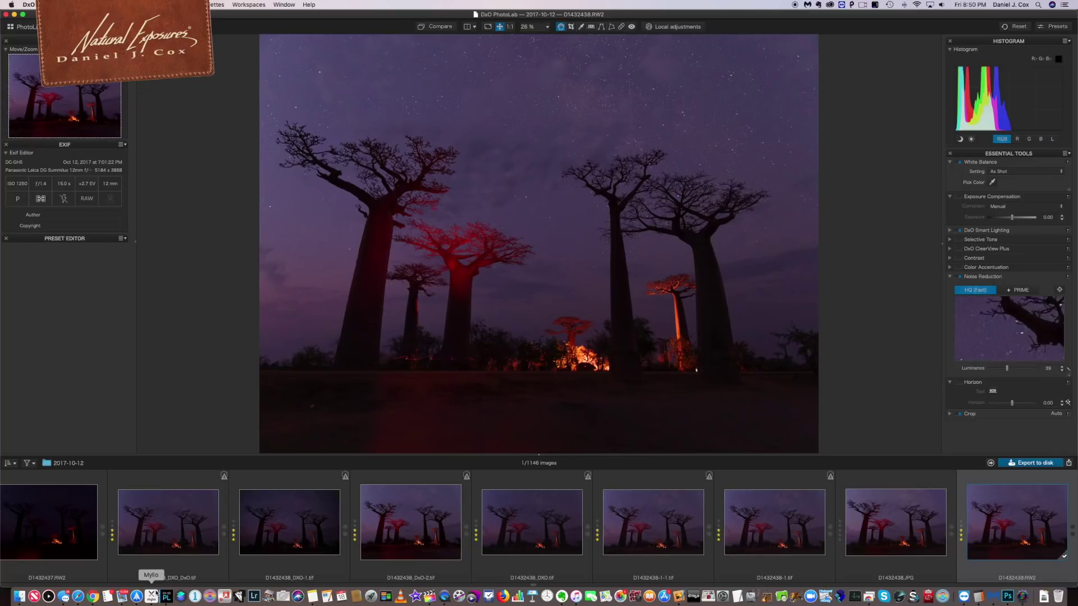
Step: Switch to Mylio, show D1432438 in its folder, view D1432438-1.tif at full size and return to the folder
{"action": "left_click", "coordinate": [153, 595]}
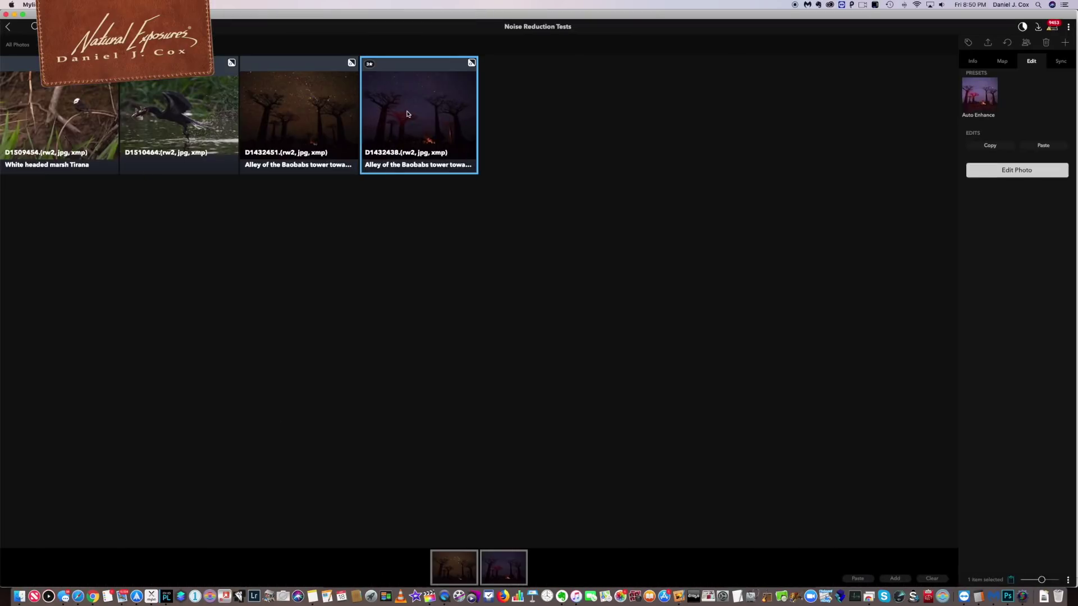
{"action": "right_click", "coordinate": [408, 114]}
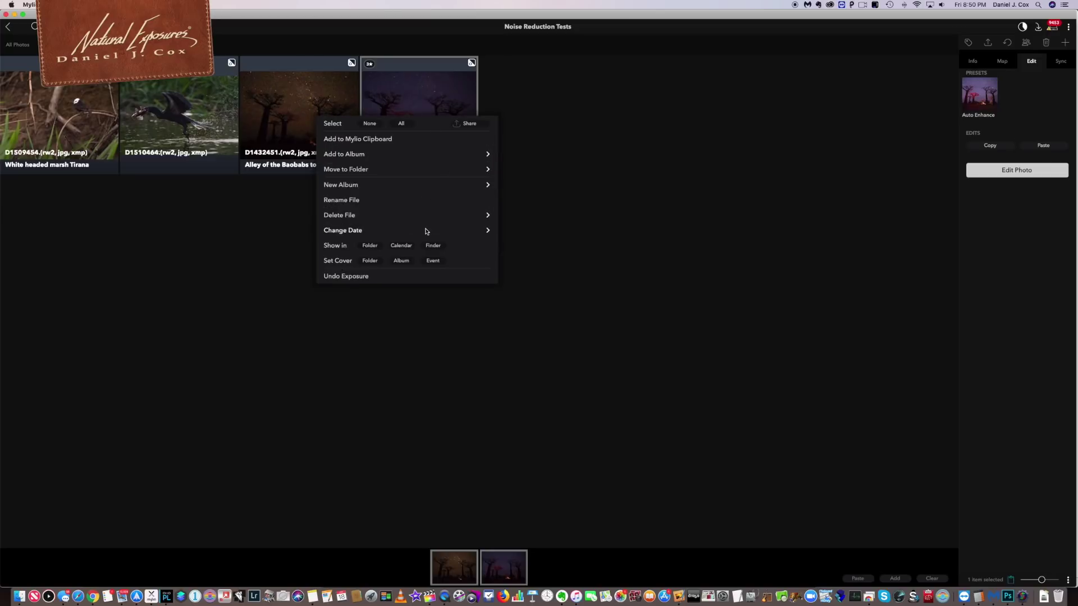
{"action": "left_click", "coordinate": [370, 246]}
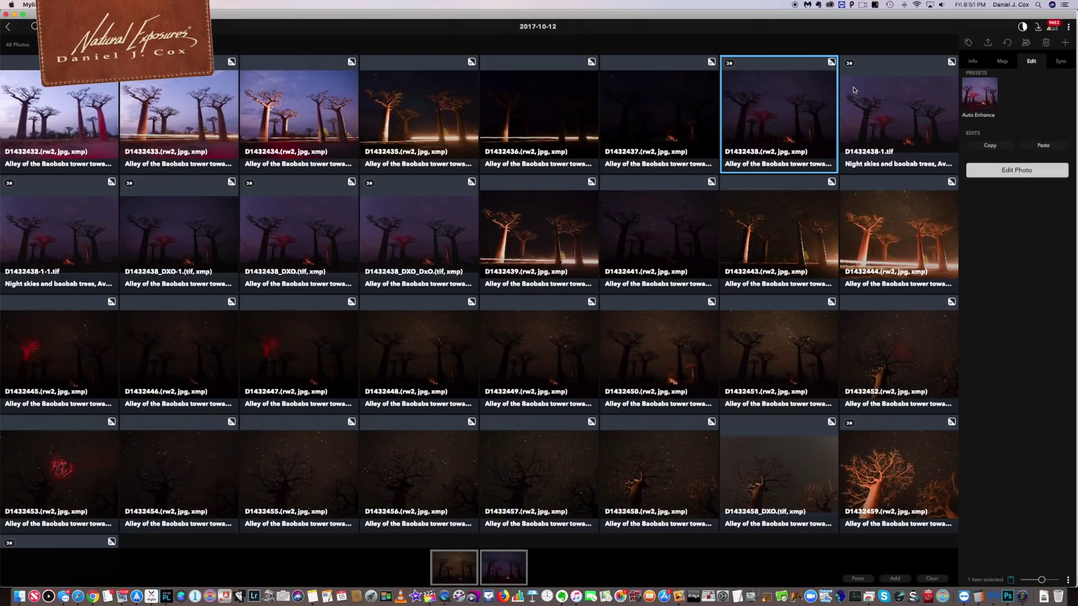
{"action": "double_click", "coordinate": [873, 123]}
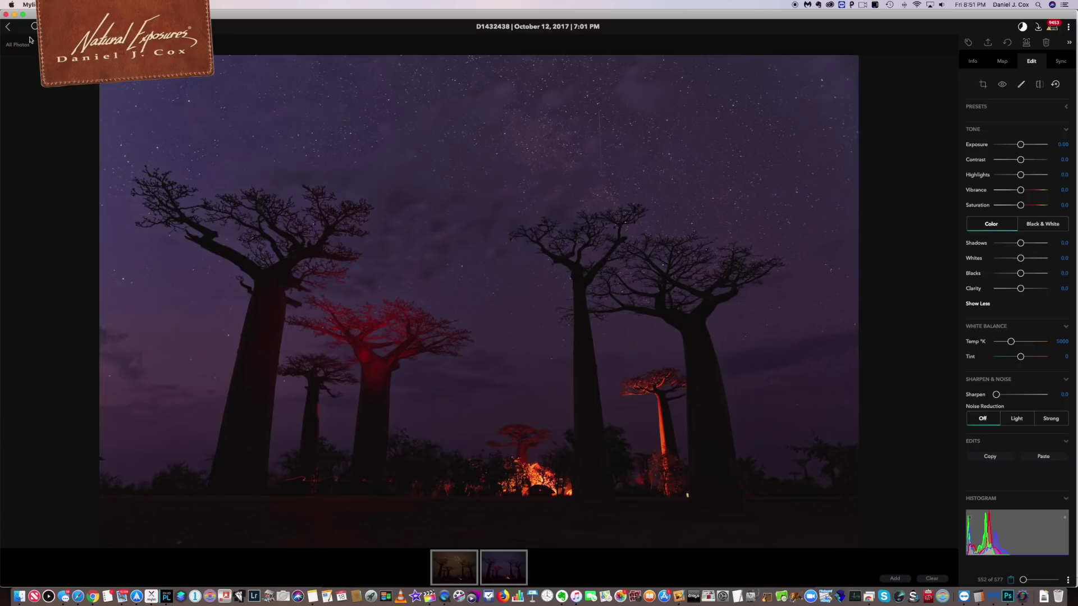
{"action": "left_click", "coordinate": [7, 28]}
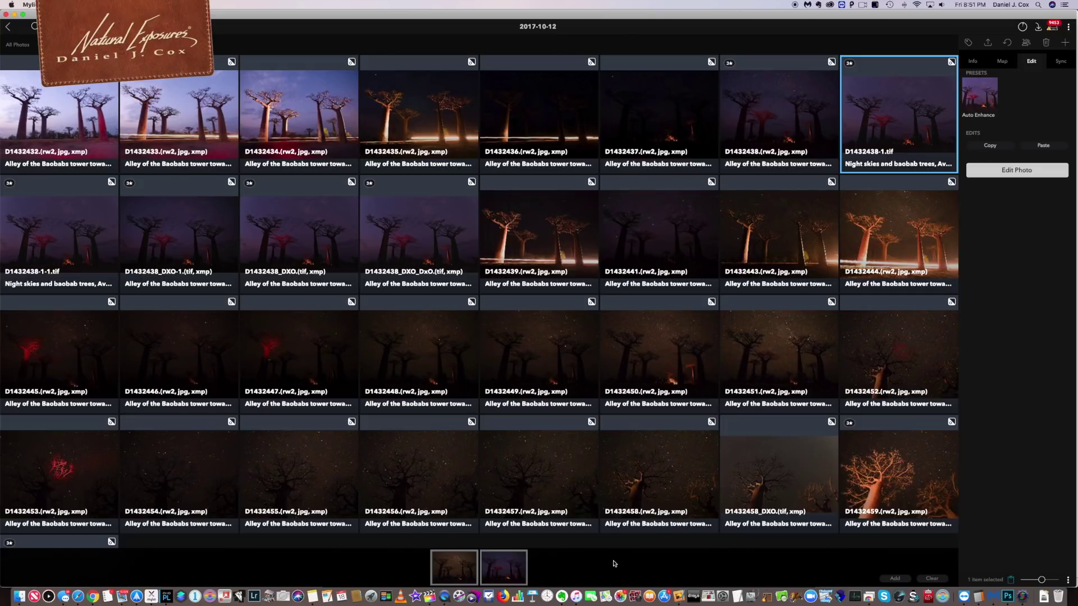
Step: Switch to DxO PhotoLab and expand the DxO Smart Lighting, Selective Tone, DxO ClearView Plus, Contrast and Color Accentuation tools to review their settings
{"action": "left_click", "coordinate": [166, 599]}
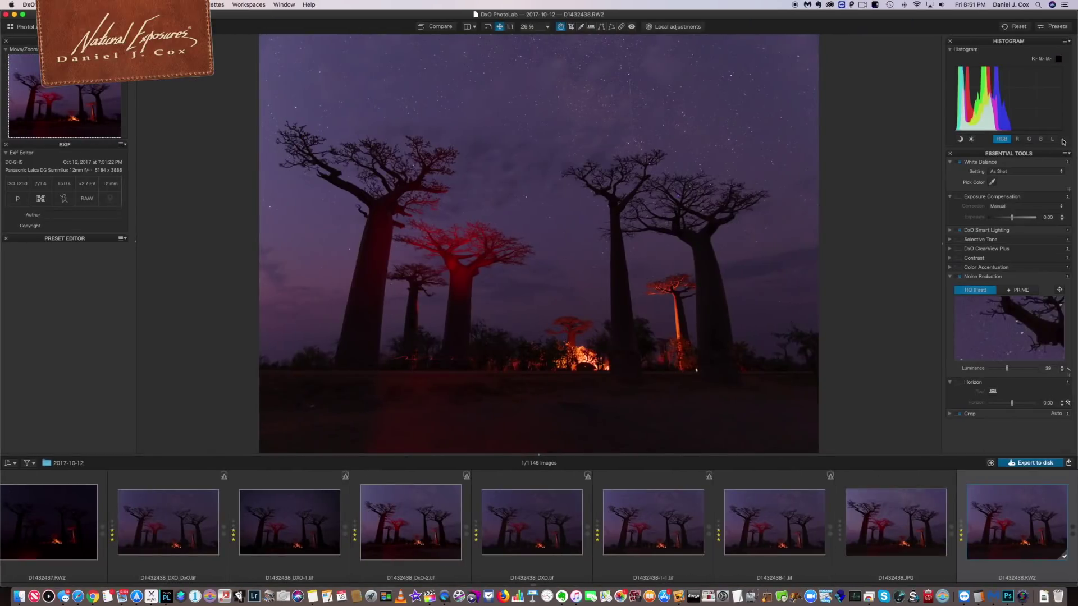
{"action": "left_click", "coordinate": [951, 231]}
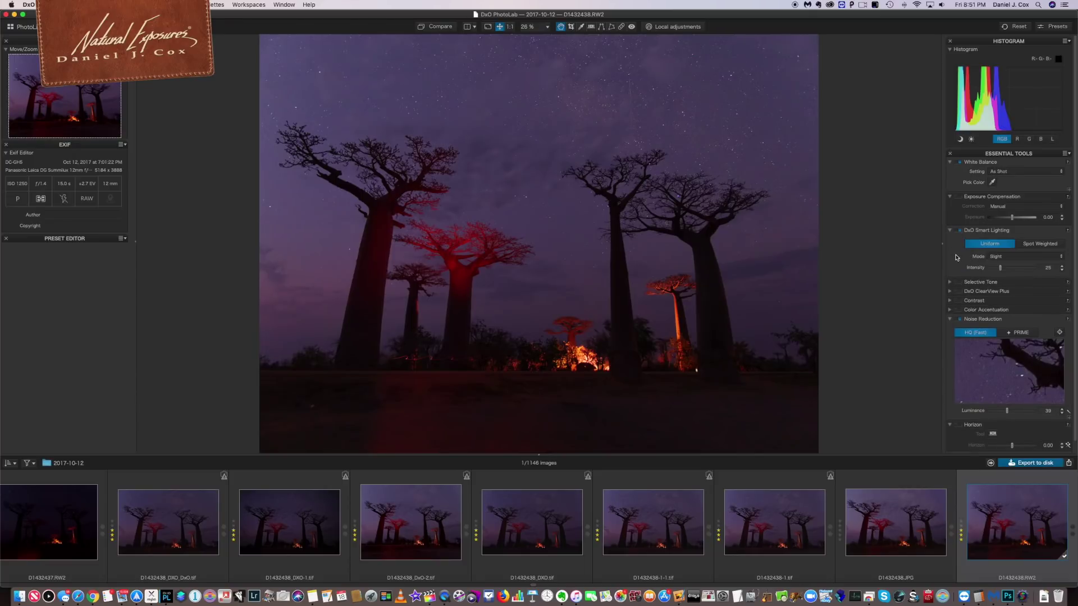
{"action": "left_click", "coordinate": [950, 284]}
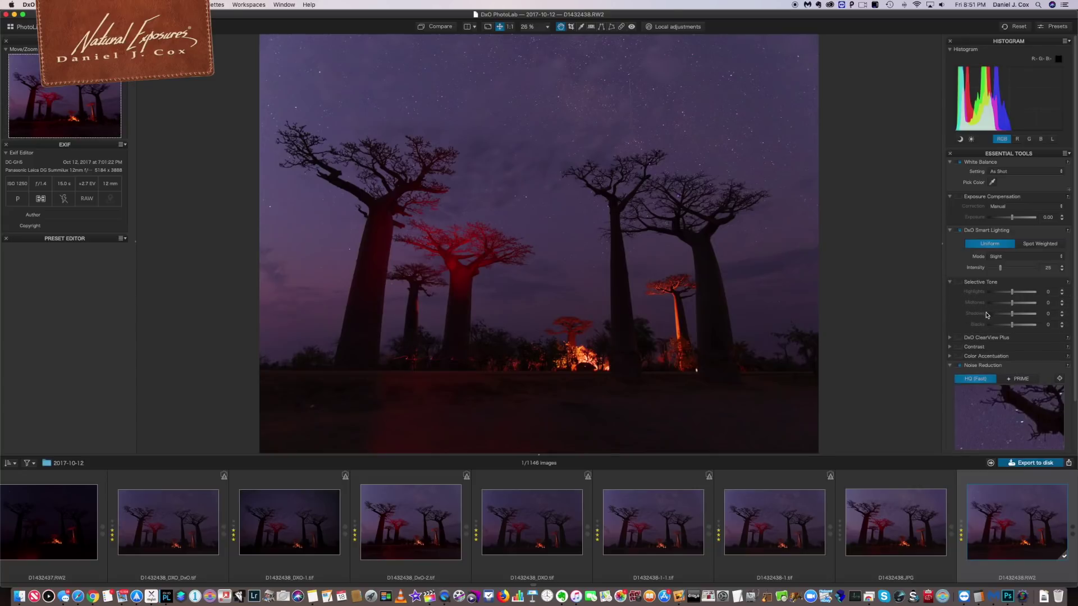
{"action": "left_click", "coordinate": [949, 337]}
{"action": "scroll", "coordinate": [971, 343], "scroll_direction": "down", "scroll_amount": 1}
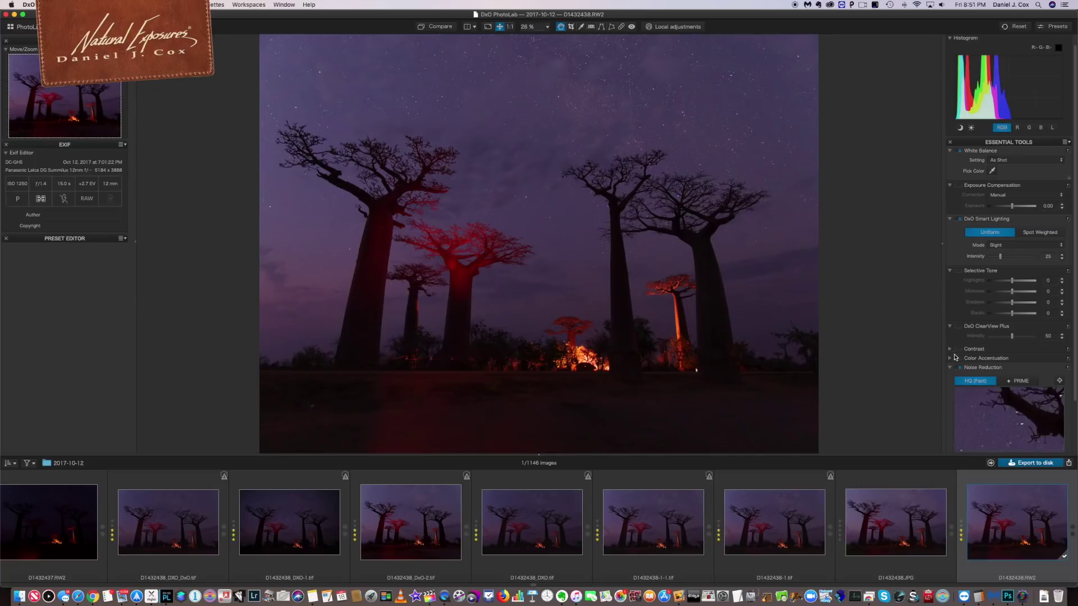
{"action": "left_click", "coordinate": [949, 349]}
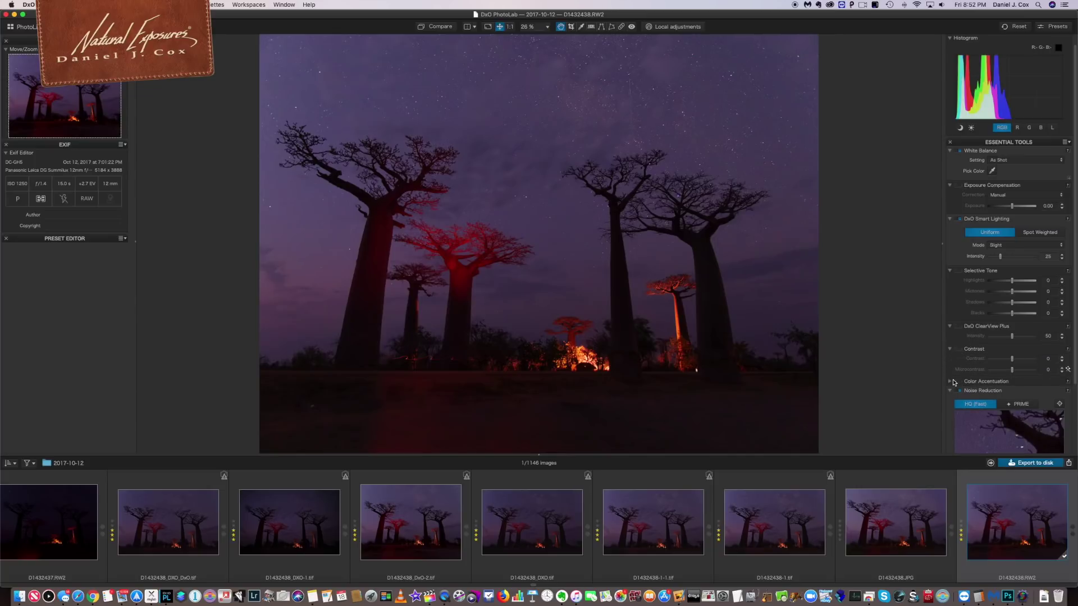
{"action": "left_click", "coordinate": [949, 381]}
{"action": "scroll", "coordinate": [950, 385], "scroll_direction": "down", "scroll_amount": 5}
{"action": "scroll", "coordinate": [949, 384], "scroll_direction": "down", "scroll_amount": 4}
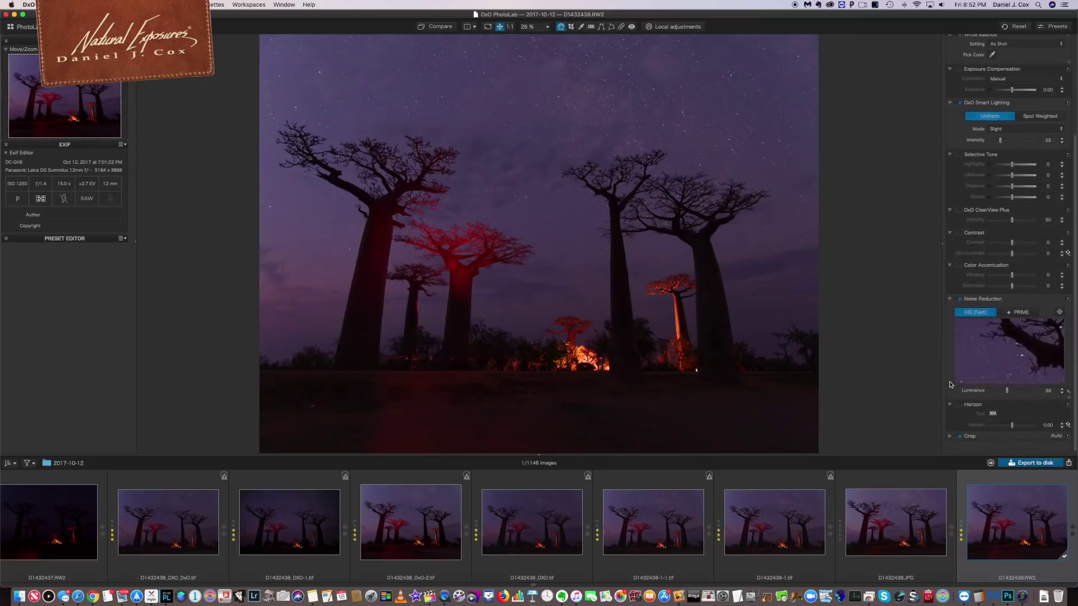
{"action": "scroll", "coordinate": [950, 385], "scroll_direction": "up", "scroll_amount": 9}
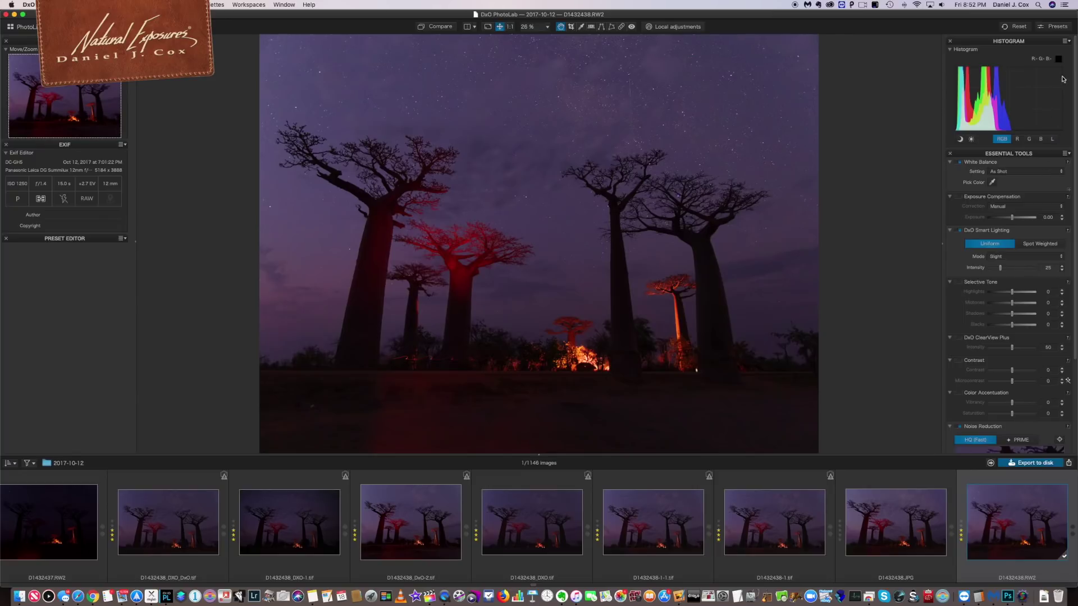
Step: Add the Tone Curve tool to the Histogram palette
{"action": "left_click", "coordinate": [1066, 41]}
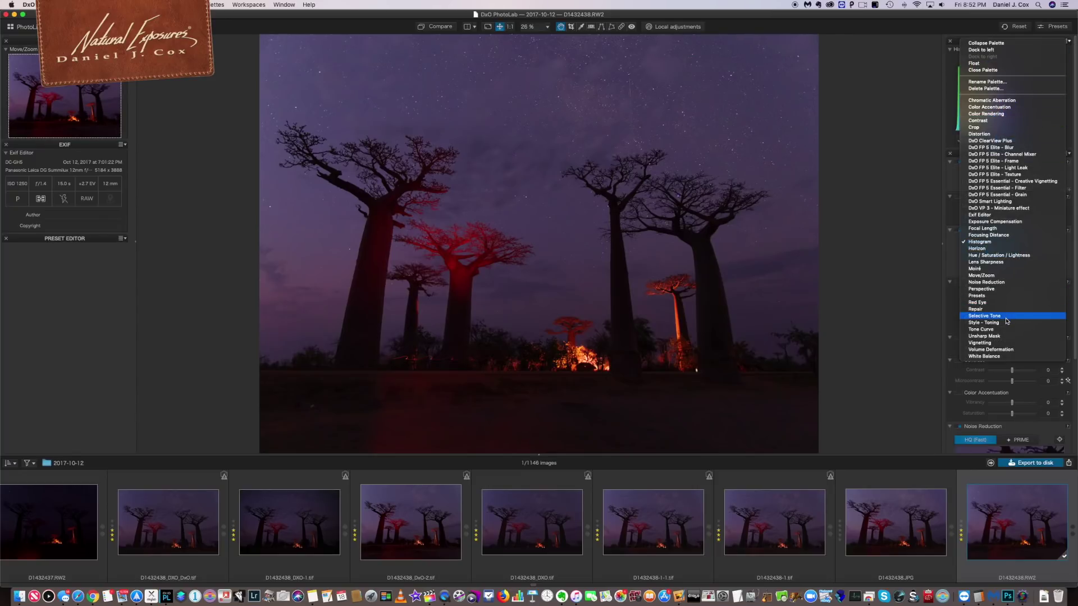
{"action": "left_click", "coordinate": [991, 329]}
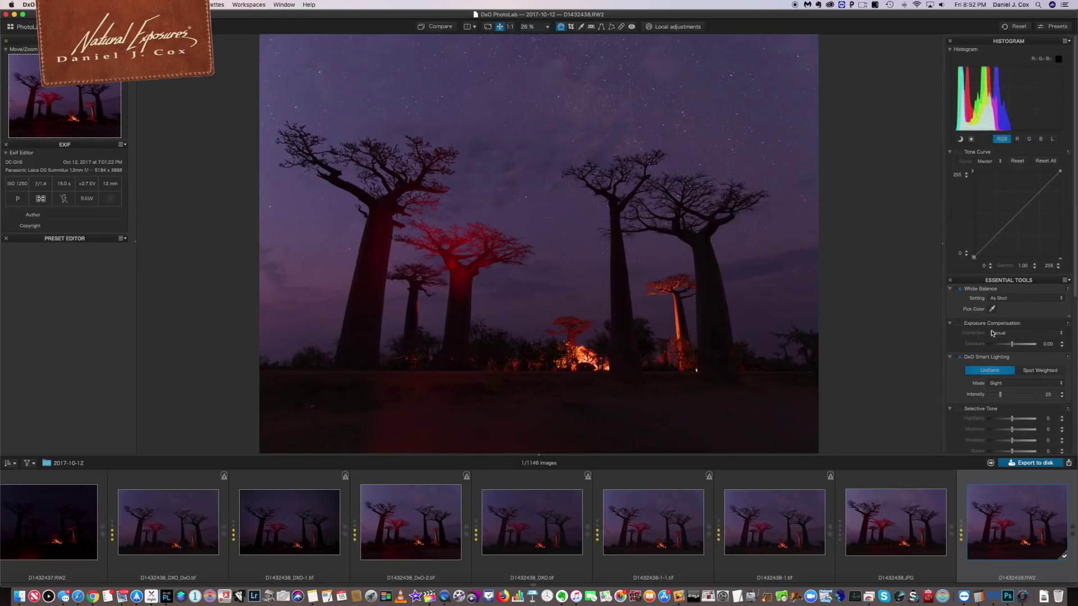
{"action": "scroll", "coordinate": [991, 332], "scroll_direction": "down", "scroll_amount": 2}
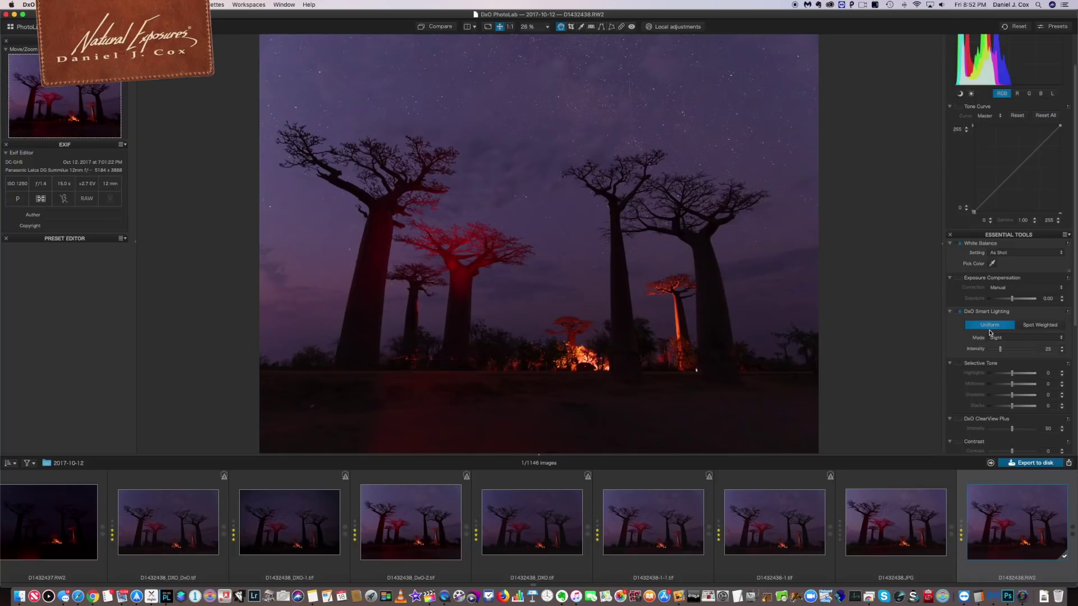
{"action": "scroll", "coordinate": [990, 332], "scroll_direction": "up", "scroll_amount": 2}
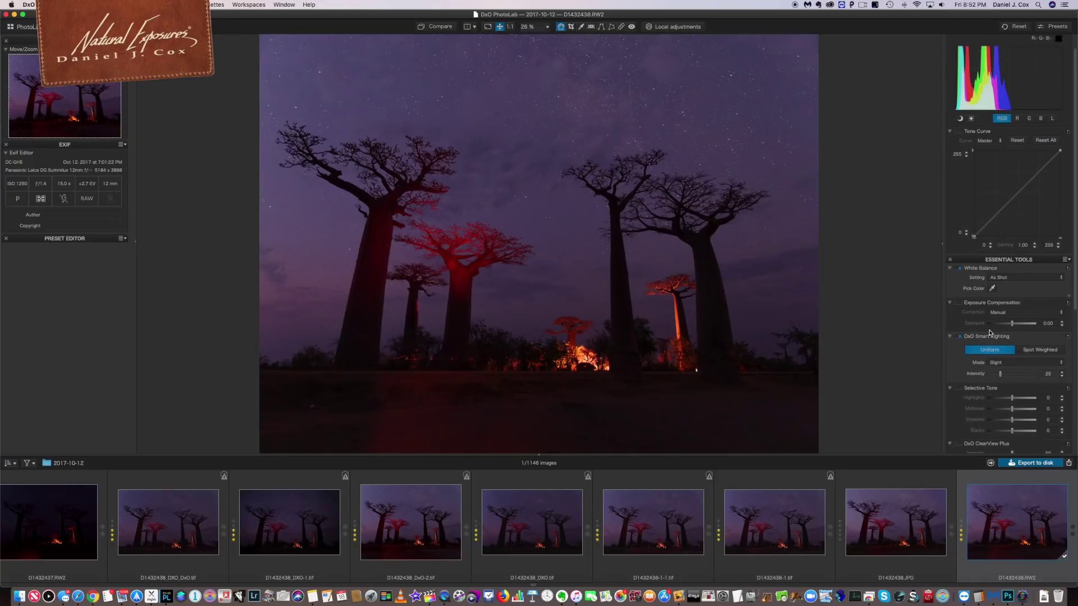
Step: Set the Master tone curve's output range to 250 for highlights and 10 for shadows
{"action": "left_click", "coordinate": [957, 166]}
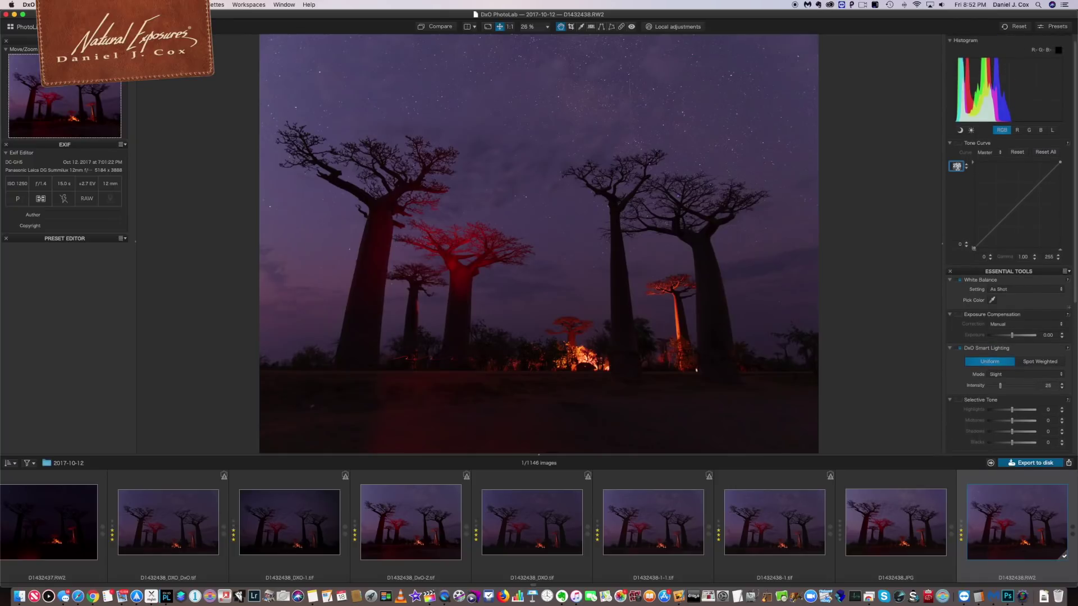
{"action": "type", "text": "250"}
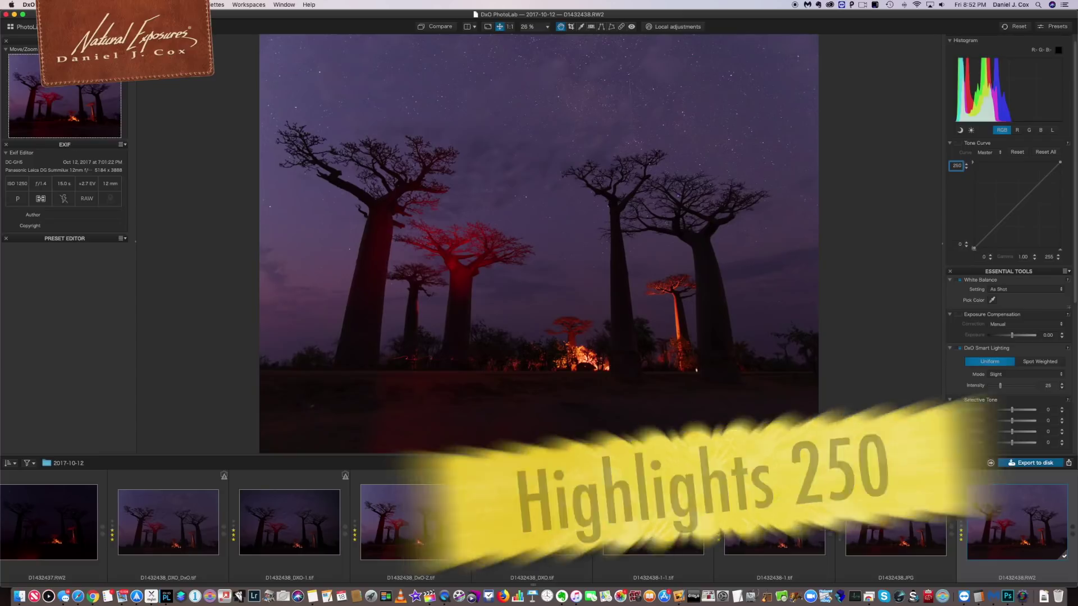
{"action": "left_click", "coordinate": [958, 245]}
{"action": "type", "text": "10"}
{"action": "key", "text": "Return"}
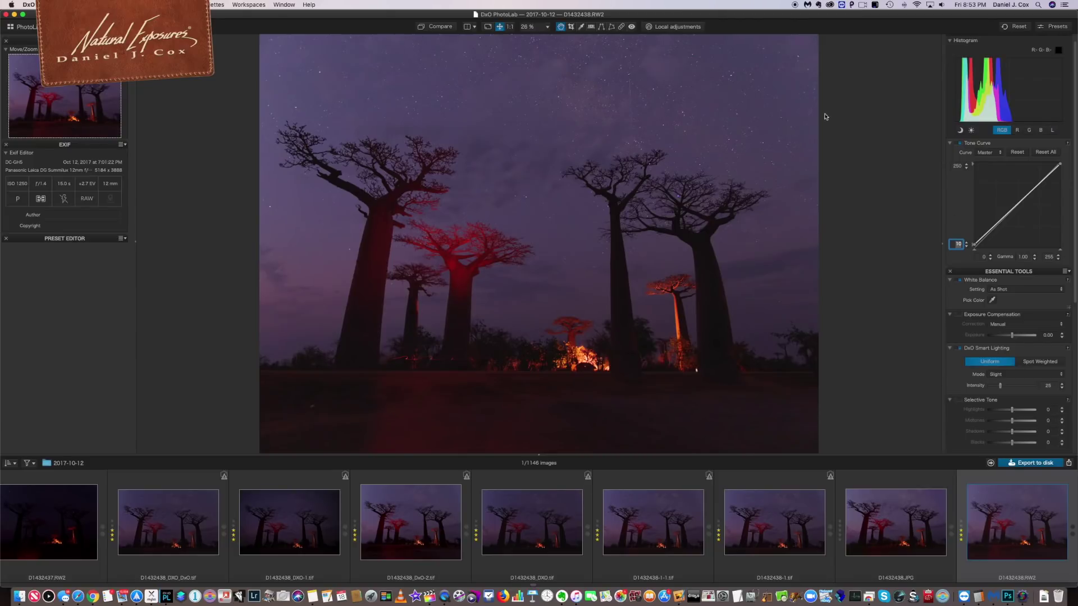
Step: Start the Crop tool on the baobab photo, reposition the crop frame, and choose the 16:9 aspect ratio
{"action": "left_click", "coordinate": [570, 27]}
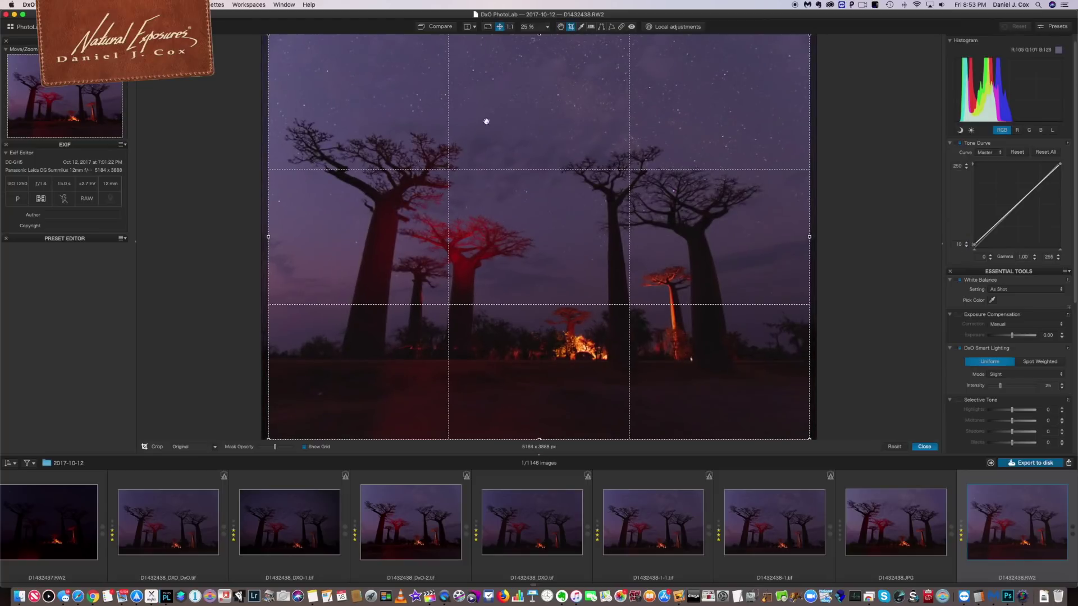
{"action": "left_click_drag", "start_coordinate": [539, 433], "coordinate": [542, 393]}
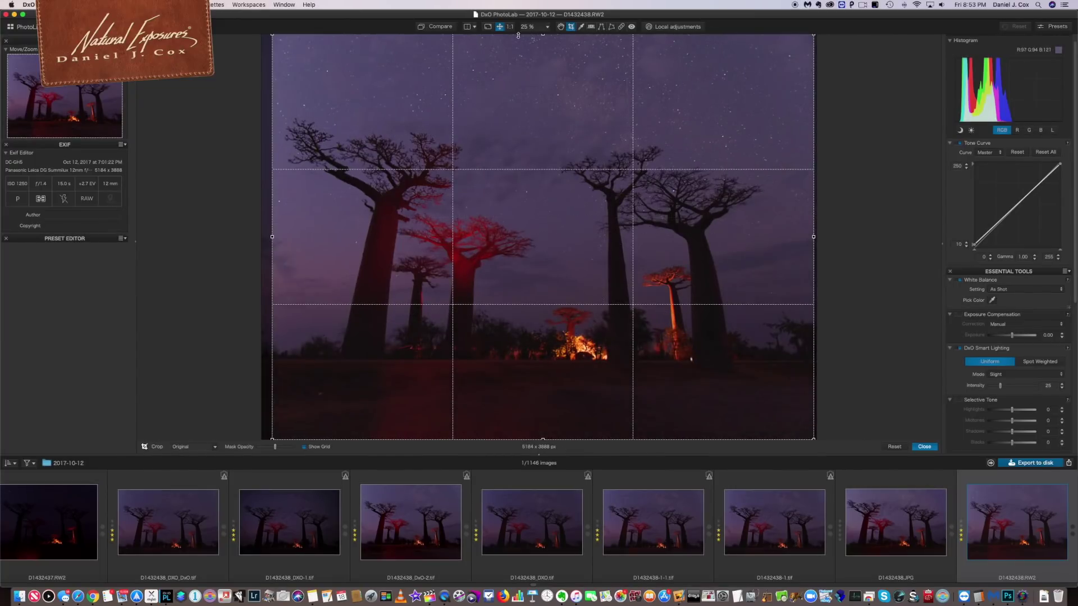
{"action": "left_click", "coordinate": [191, 447]}
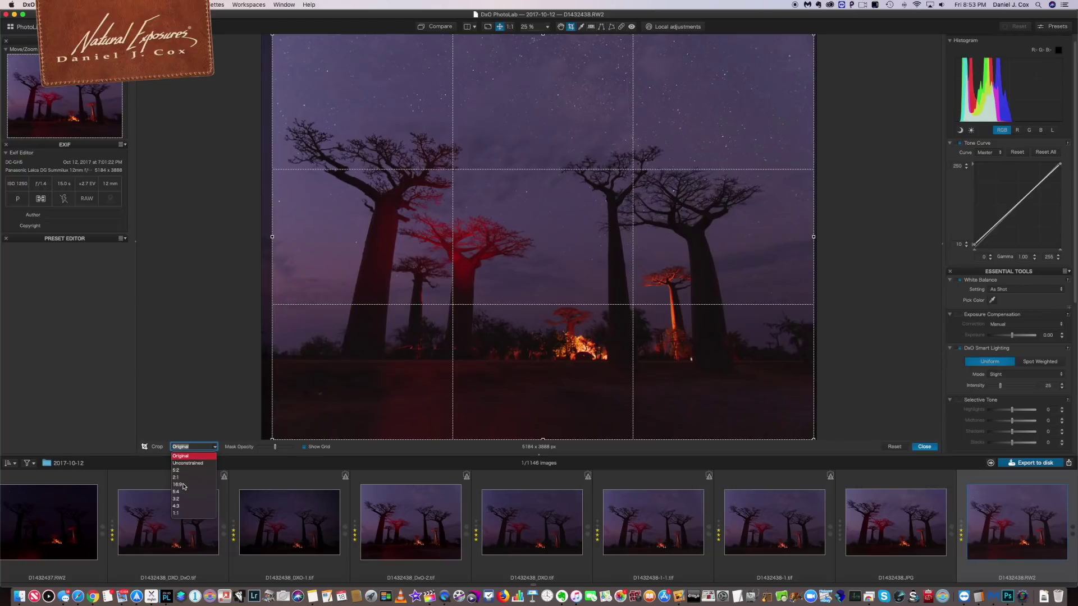
{"action": "left_click", "coordinate": [183, 486]}
{"action": "left_click", "coordinate": [190, 446]}
{"action": "left_click", "coordinate": [179, 508]}
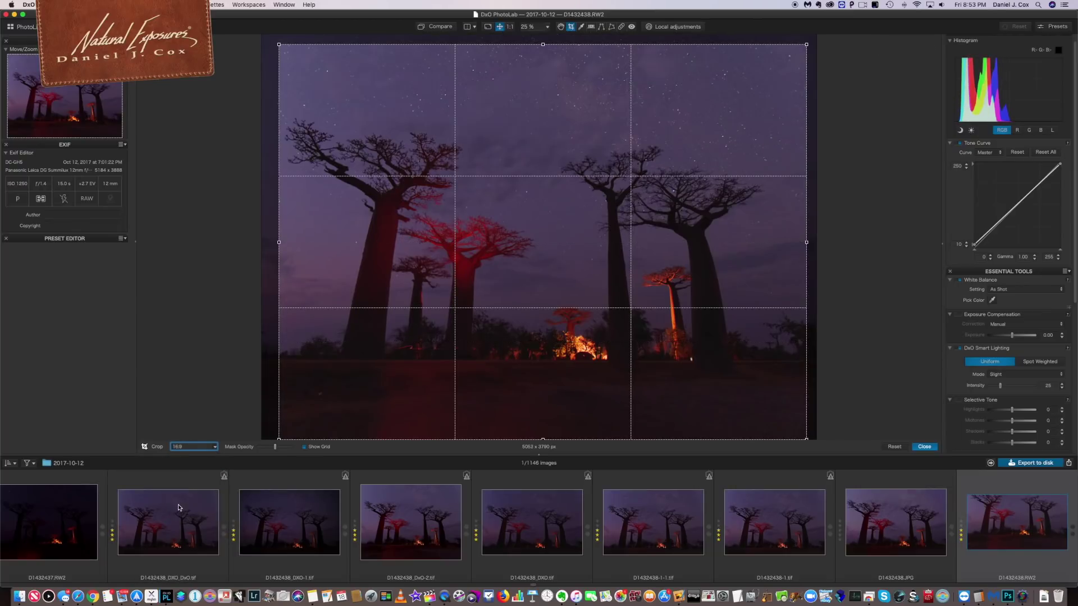
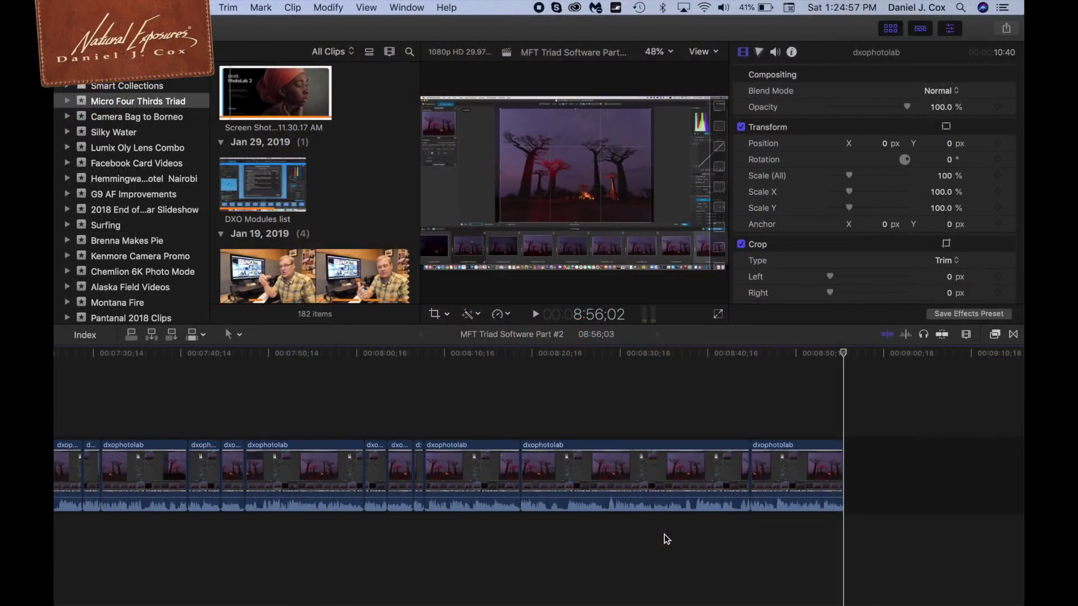
Step: Switch to ON1 Resize 2018 and open the black-and-white snowy mountain photo D934871-1 copy1.psd for resizing
{"action": "mouse_move", "coordinate": [405, 603]}
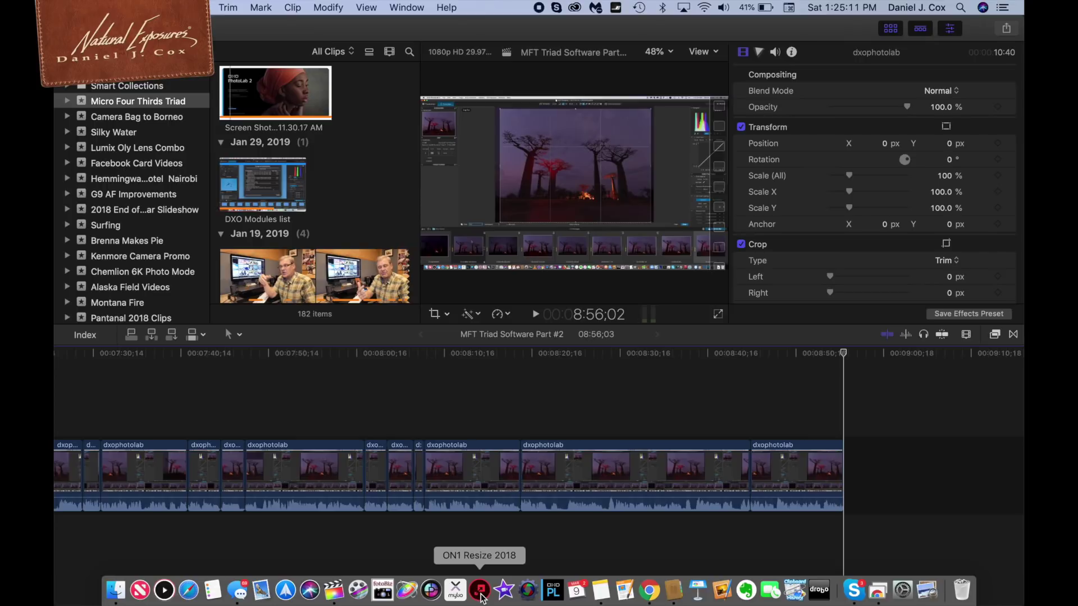
{"action": "left_click", "coordinate": [480, 595]}
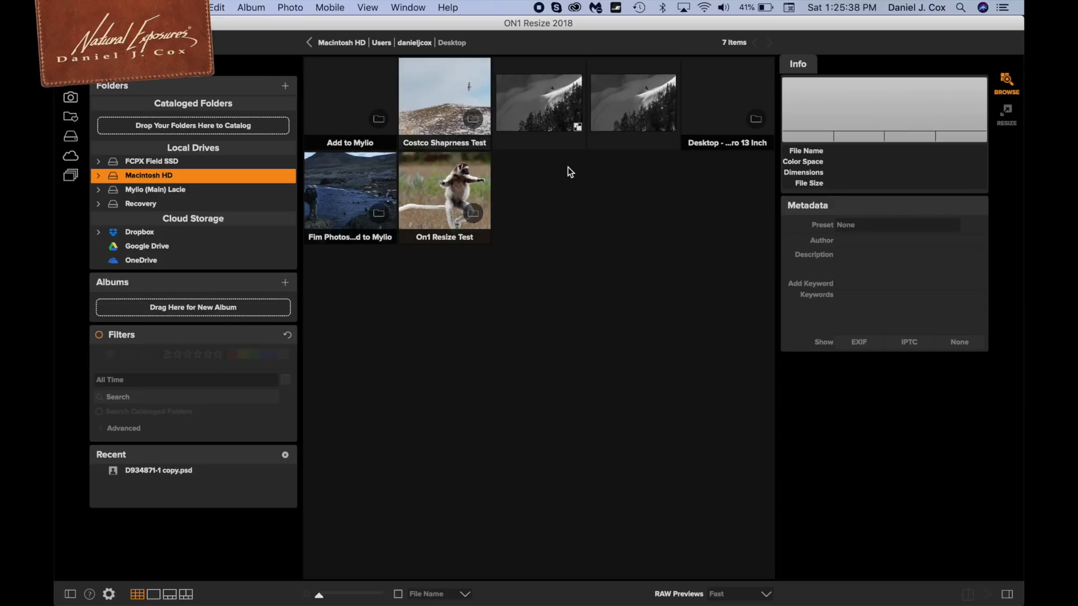
{"action": "left_click", "coordinate": [617, 114]}
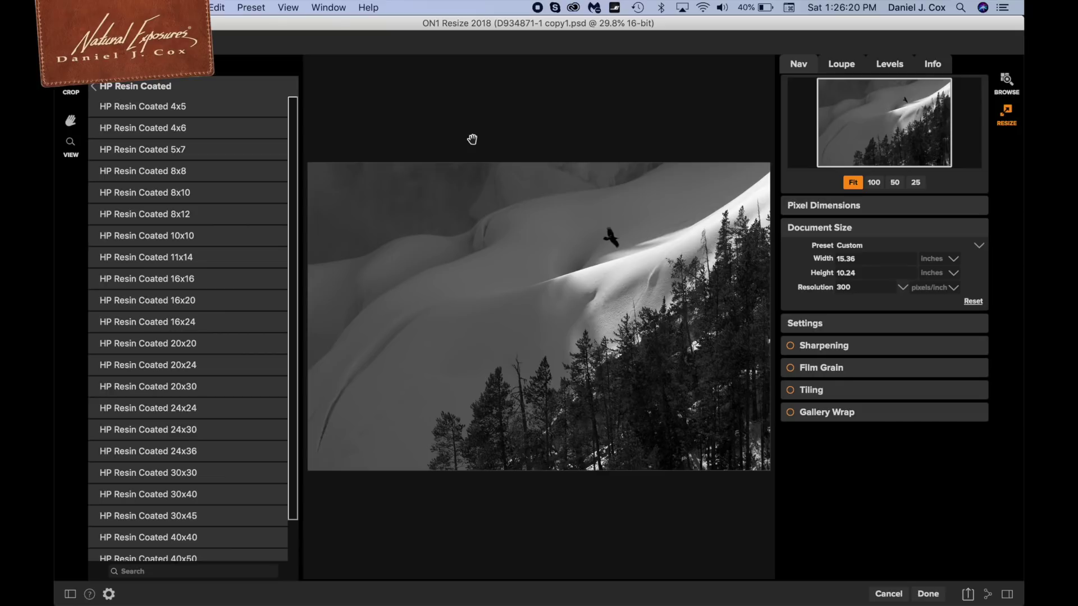
Step: Browse the paper preset categories and apply the HP Resin Coated 24x36 preset to the photo
{"action": "left_click", "coordinate": [107, 87]}
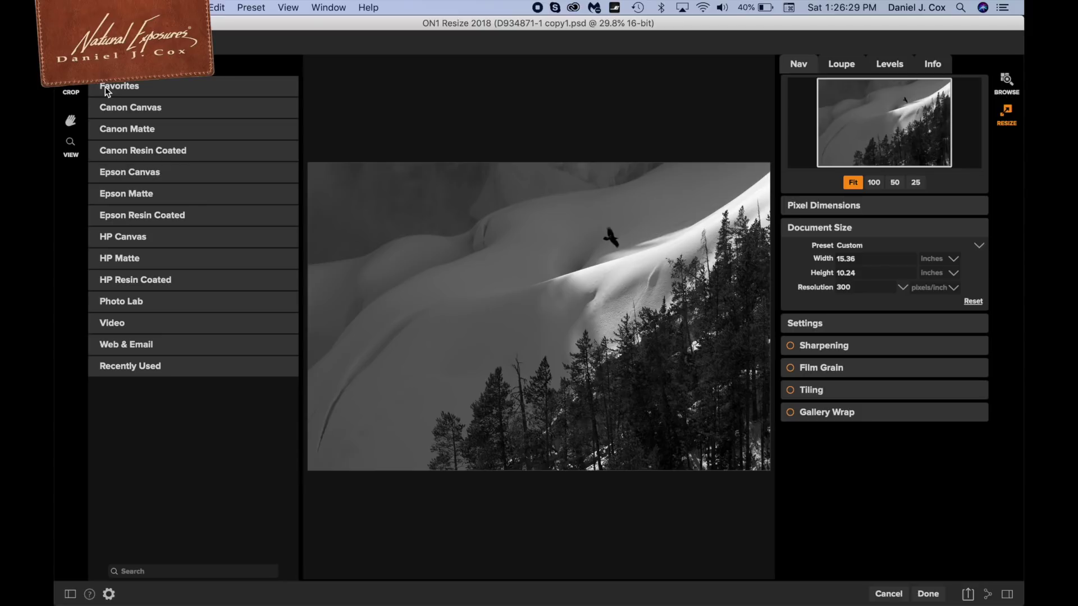
{"action": "left_click", "coordinate": [118, 281]}
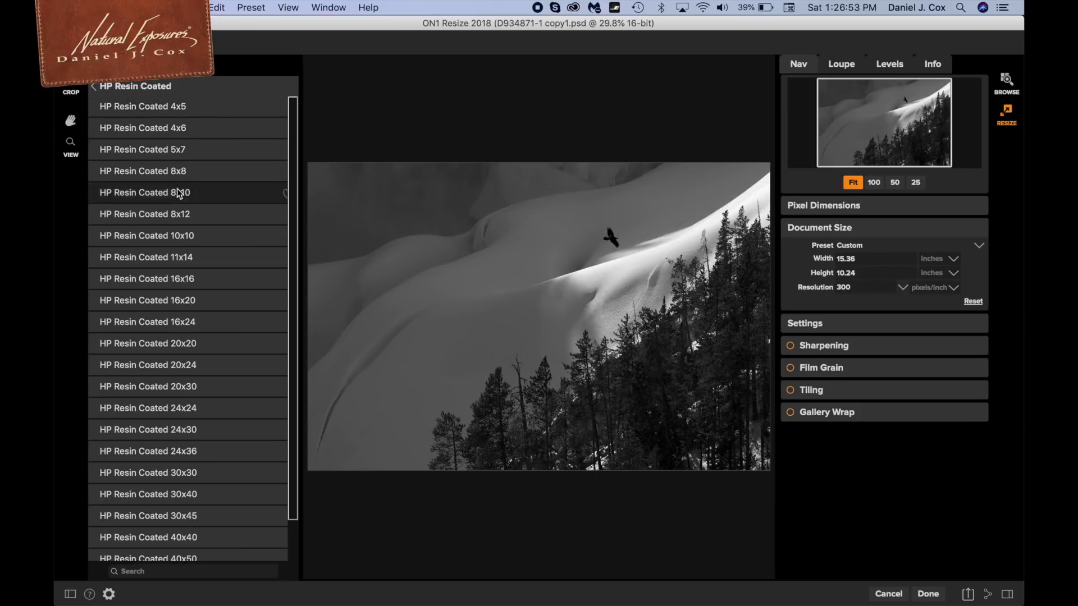
{"action": "scroll", "coordinate": [175, 456], "scroll_direction": "down", "scroll_amount": 2}
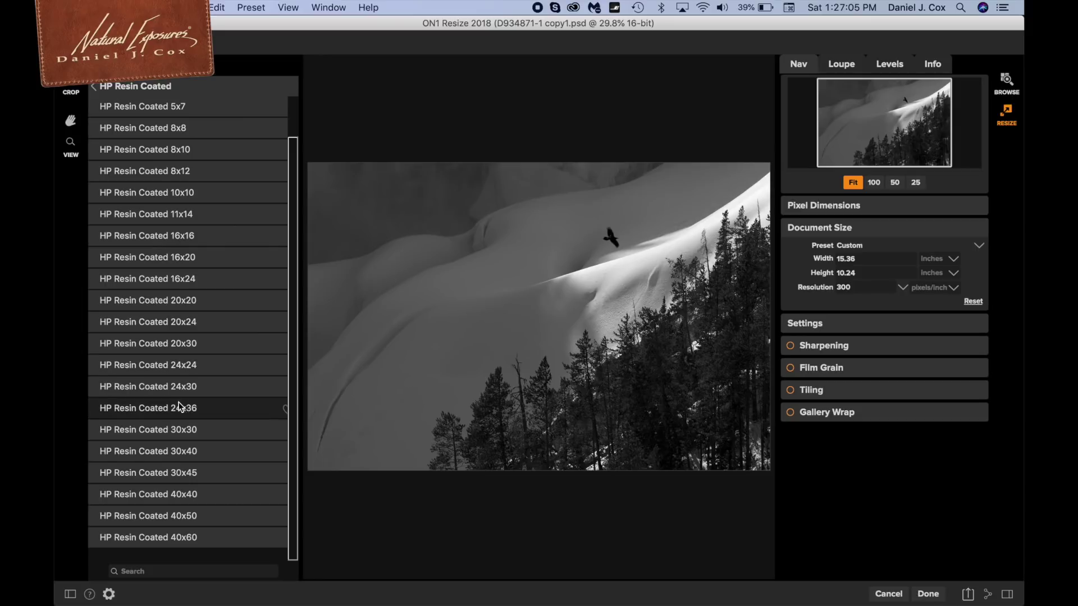
{"action": "left_click", "coordinate": [139, 412]}
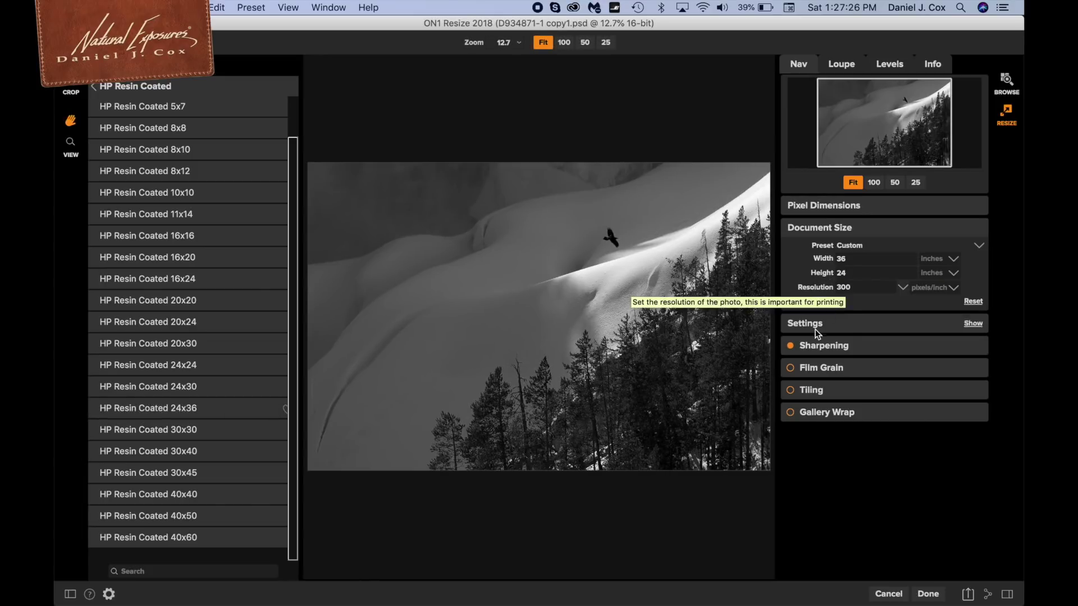
Step: Turn off Sharpening and run the photo's resize
{"action": "left_click", "coordinate": [791, 346]}
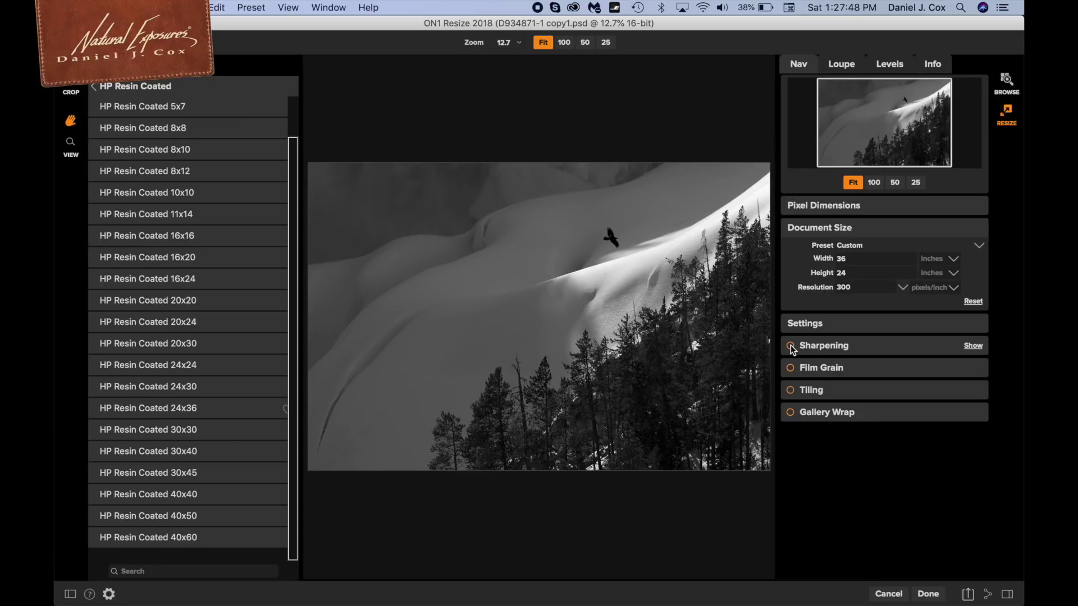
{"action": "left_click", "coordinate": [932, 594]}
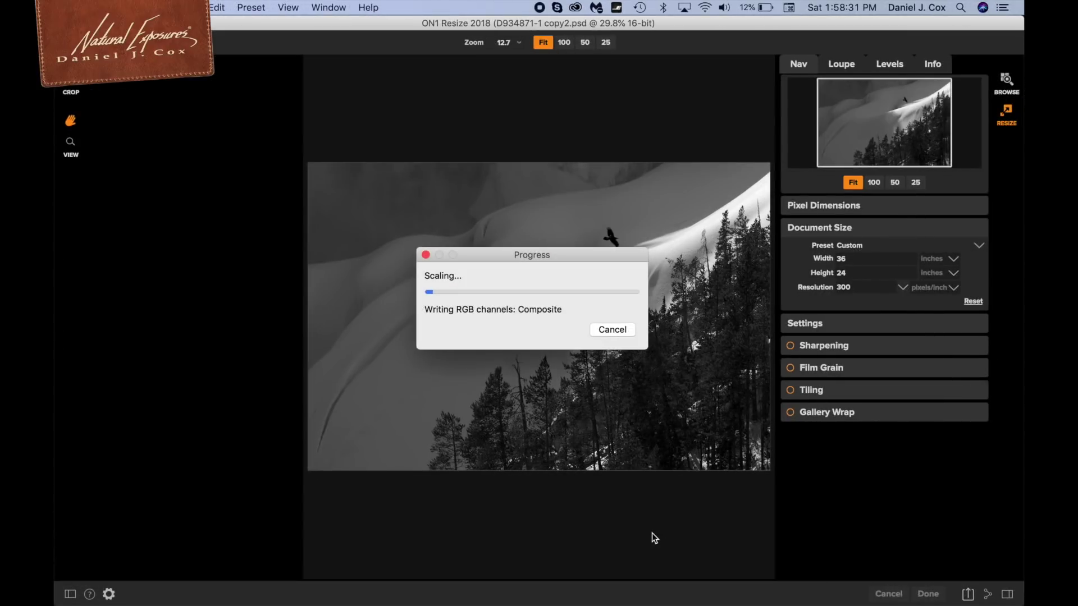